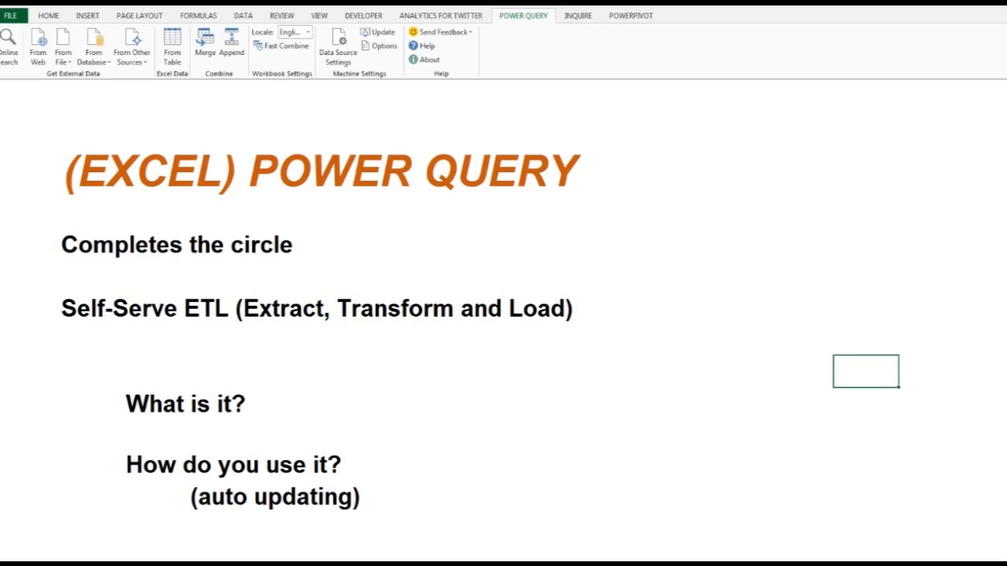
Step down the Key Elements points from below the title to the Self-Serve ETL line
{"action": "left_click", "coordinate": [91, 215]}
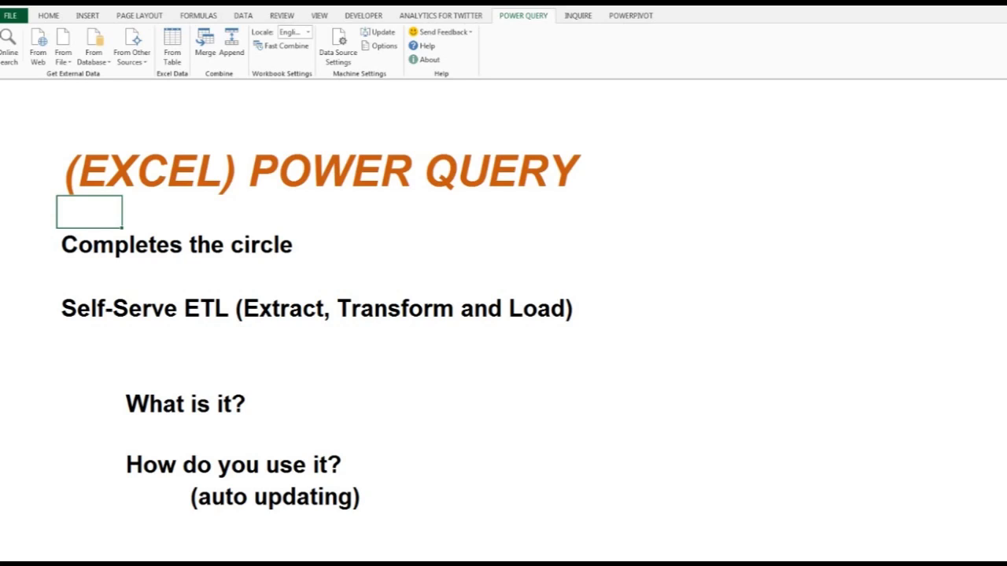
{"action": "key", "text": "Down"}
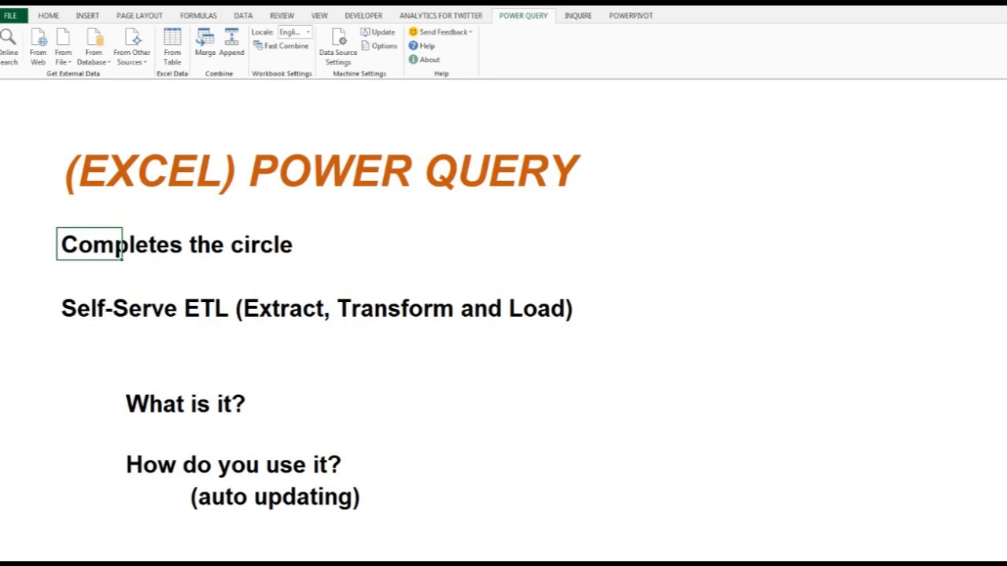
{"action": "left_click", "coordinate": [89, 308]}
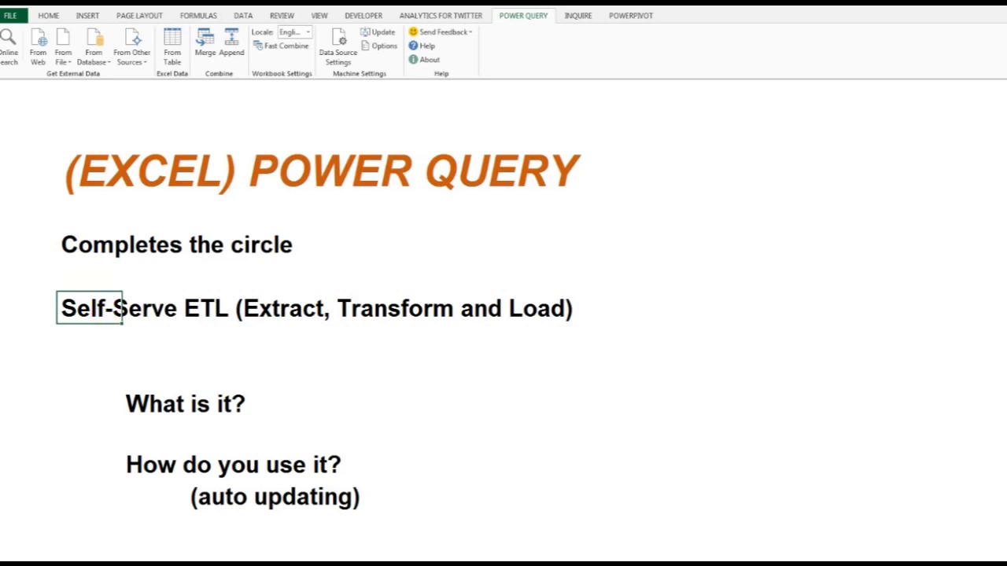
{"action": "left_click", "coordinate": [330, 343]}
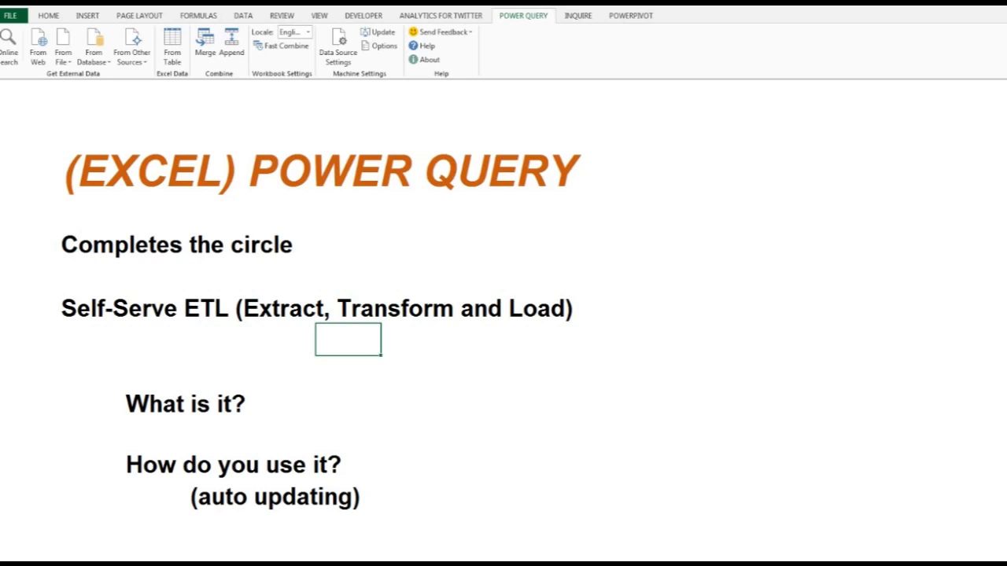
{"action": "left_click", "coordinate": [204, 342]}
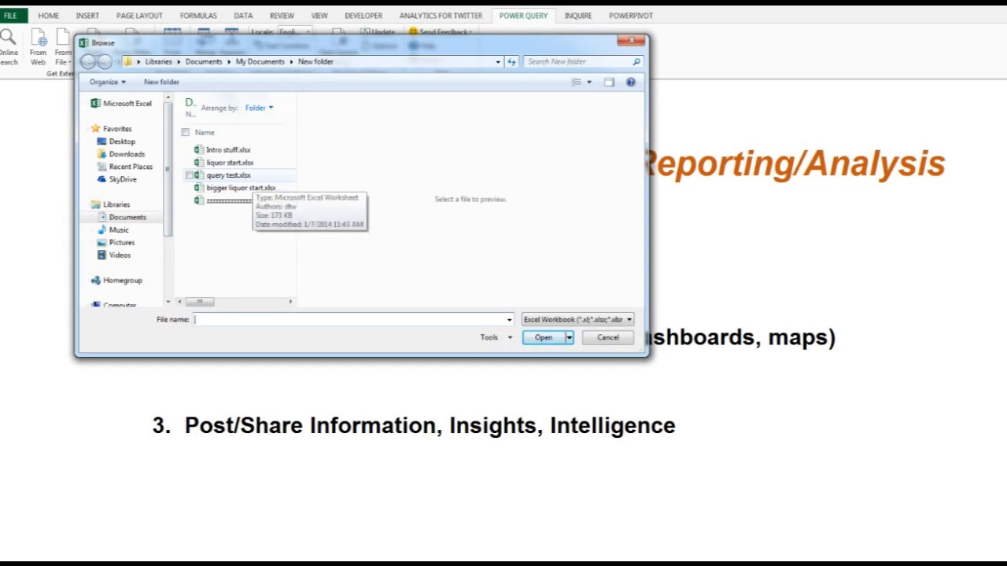
Use liquor start.xlsx as the query source and preview its Sheet1
{"action": "left_click", "coordinate": [236, 162]}
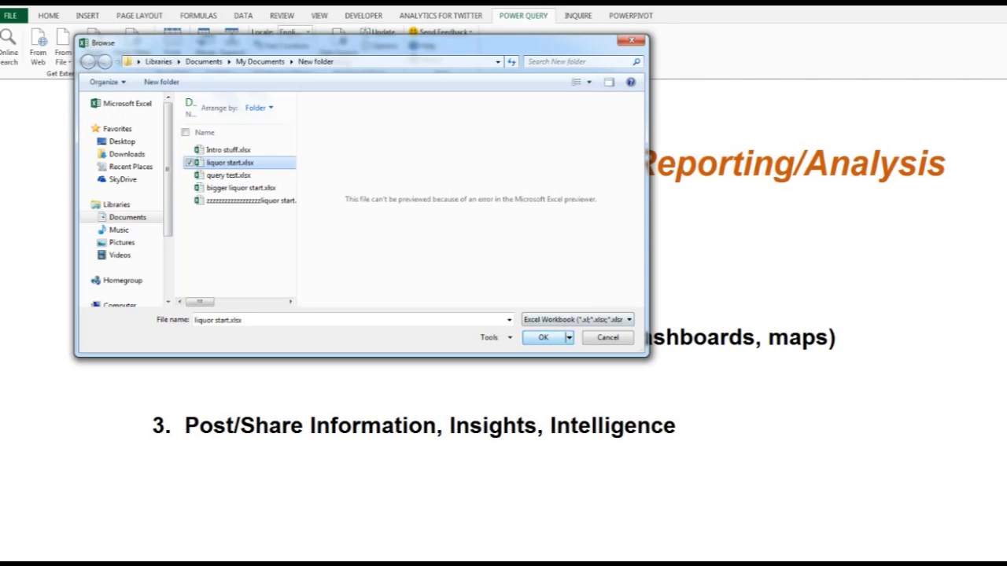
{"action": "left_click", "coordinate": [542, 337]}
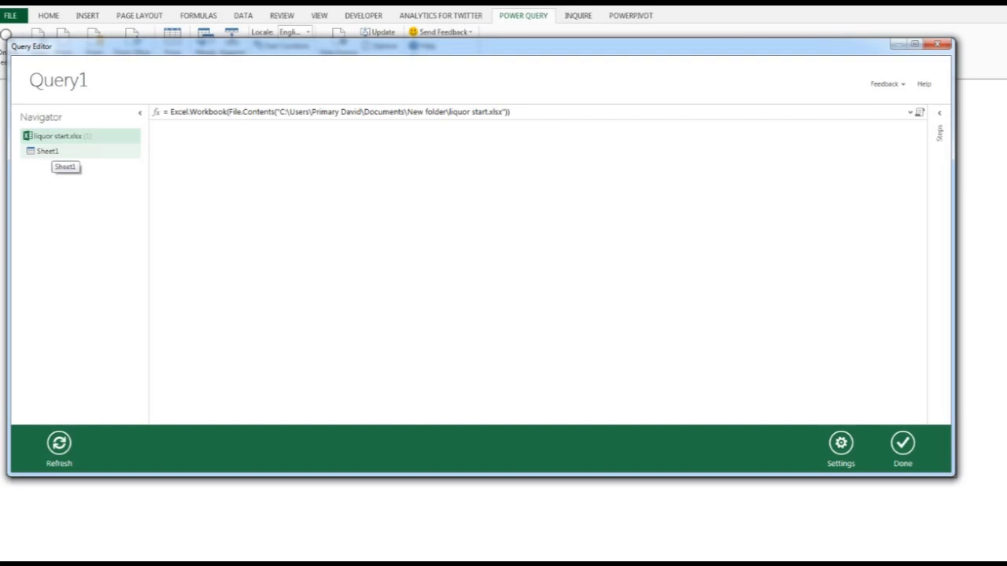
{"action": "left_click", "coordinate": [48, 151]}
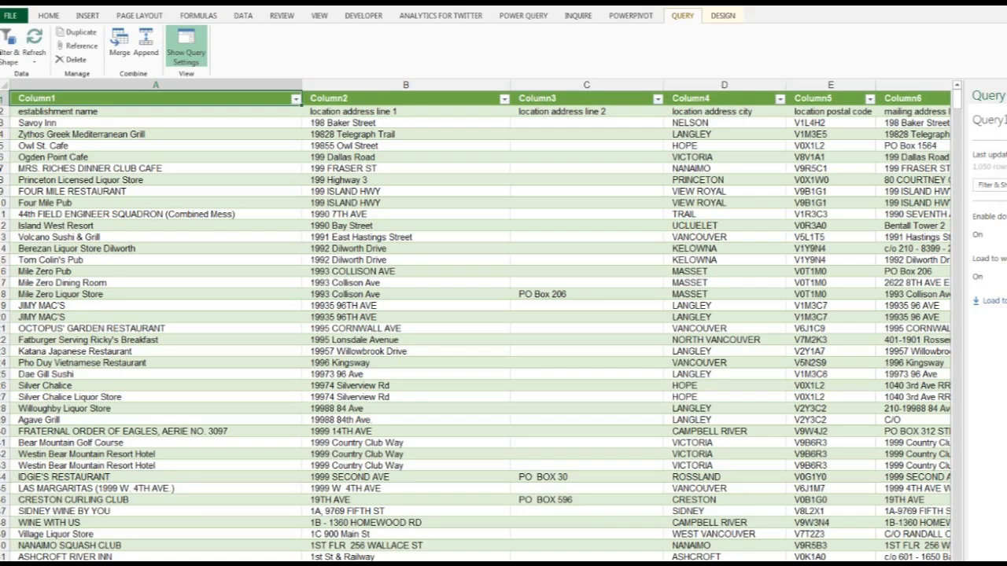
Inspect the loaded table's establishment name row under the generic Column1 header
{"action": "left_click", "coordinate": [236, 112]}
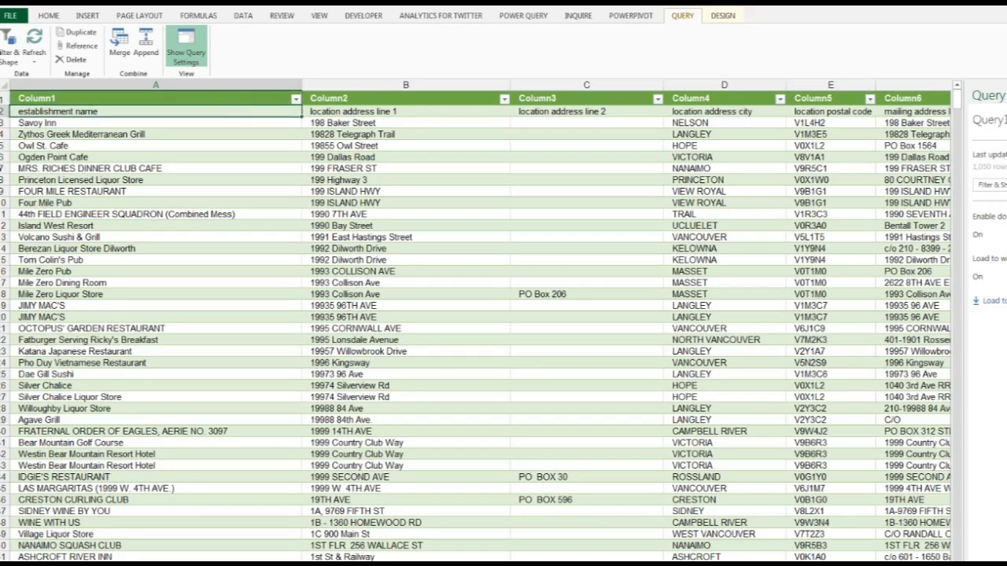
{"action": "left_click", "coordinate": [247, 99]}
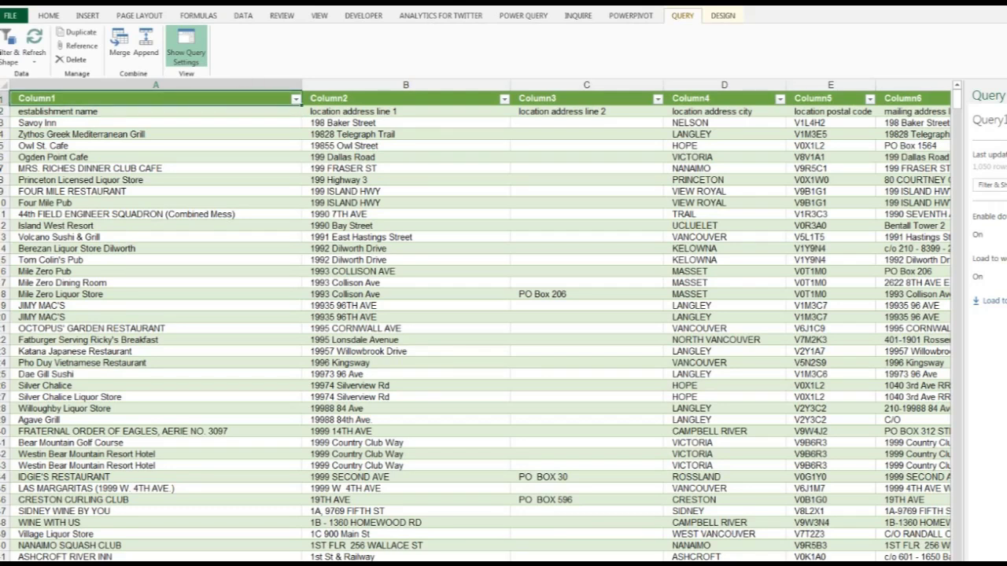
Select a cell inside Query1's output table to edit the query
{"action": "left_click", "coordinate": [157, 112]}
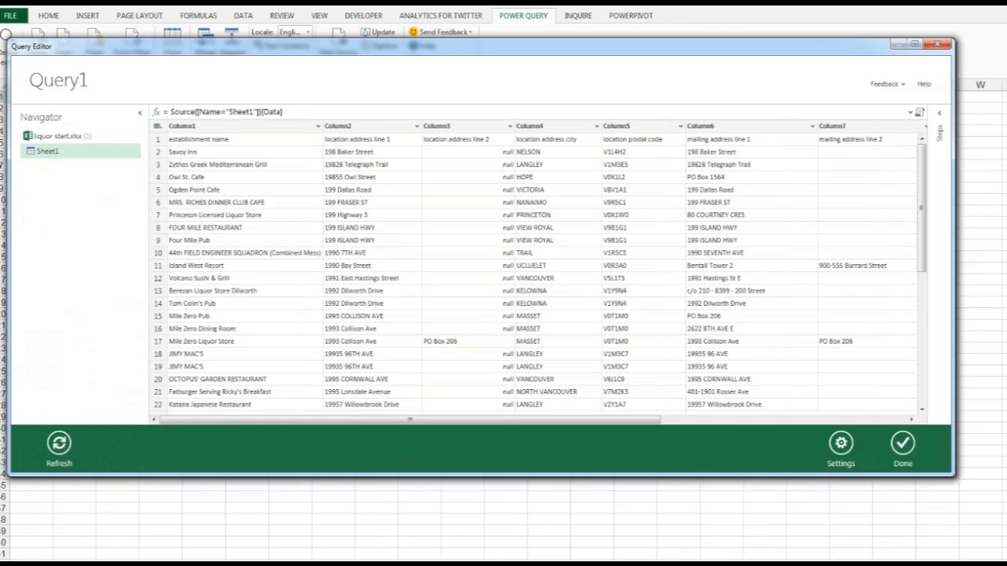
Promote Query1's first row to headers (establishment name, location address line 1…) and apply
{"action": "left_click", "coordinate": [157, 126]}
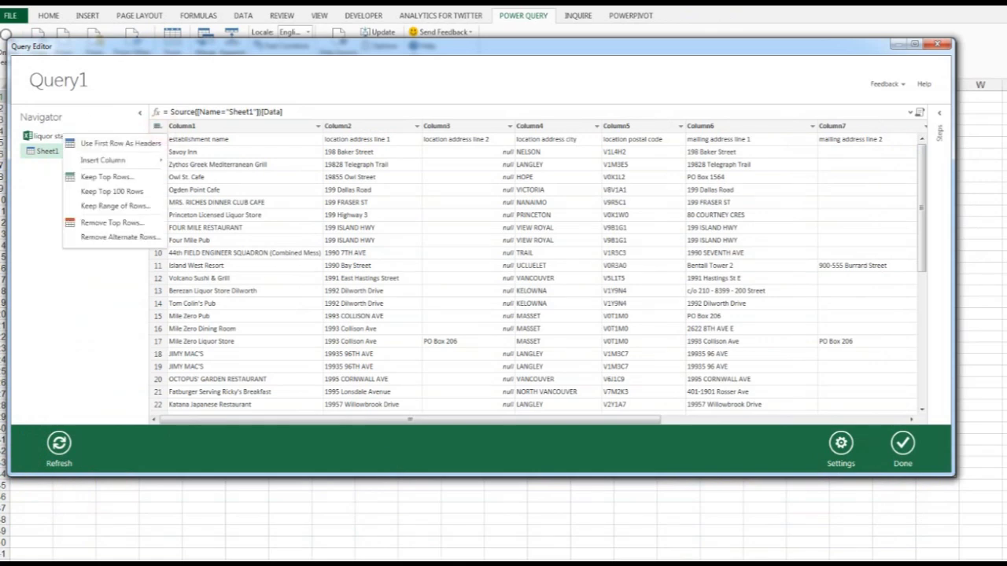
{"action": "left_click", "coordinate": [224, 126]}
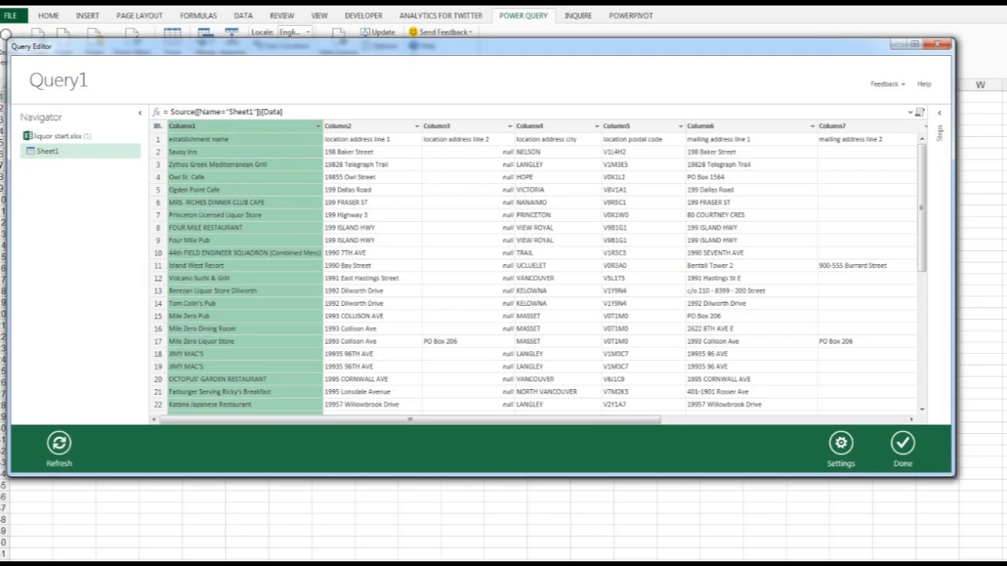
{"action": "left_click", "coordinate": [361, 125]}
{"action": "left_click", "coordinate": [453, 125]}
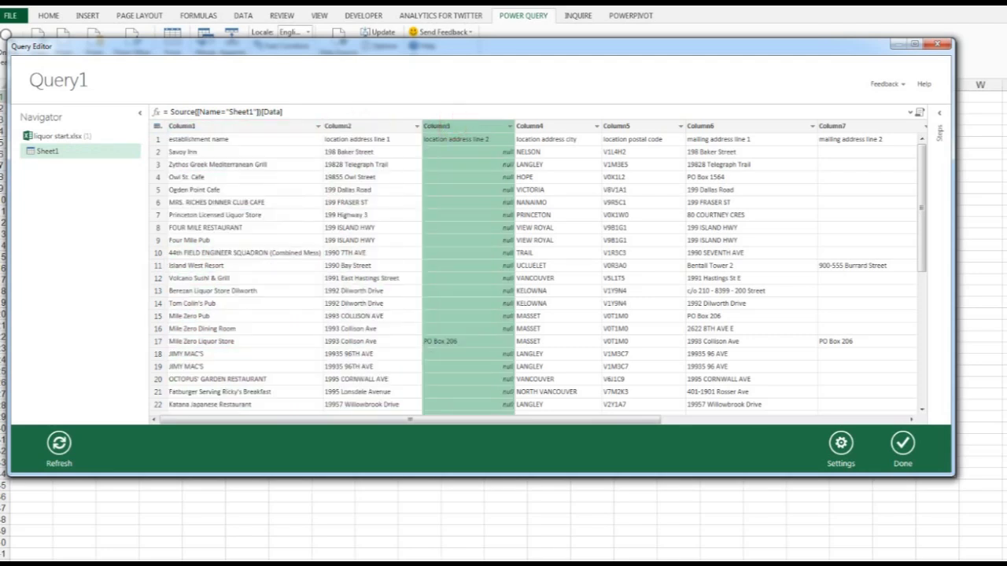
{"action": "left_click", "coordinate": [231, 139]}
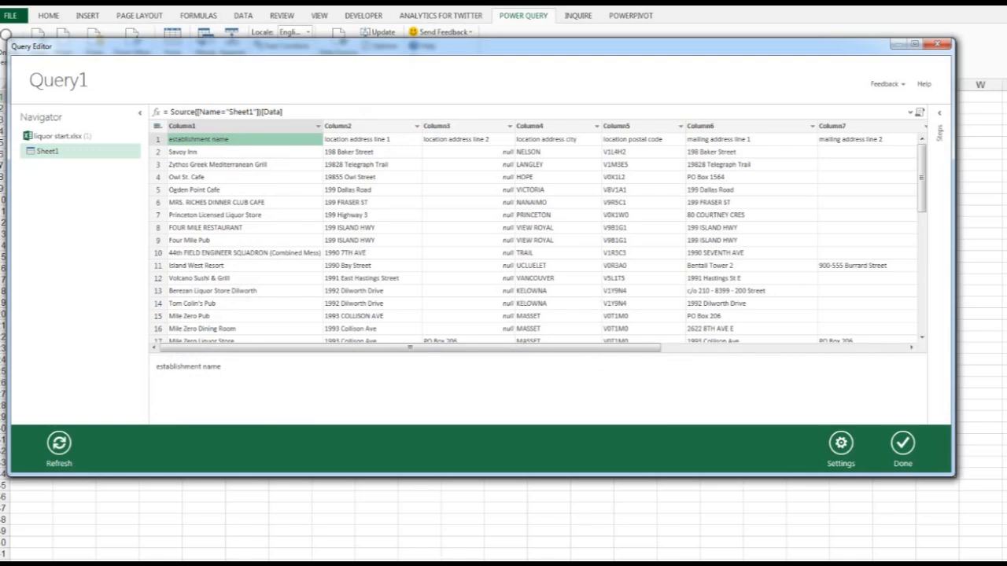
{"action": "left_click", "coordinate": [157, 126]}
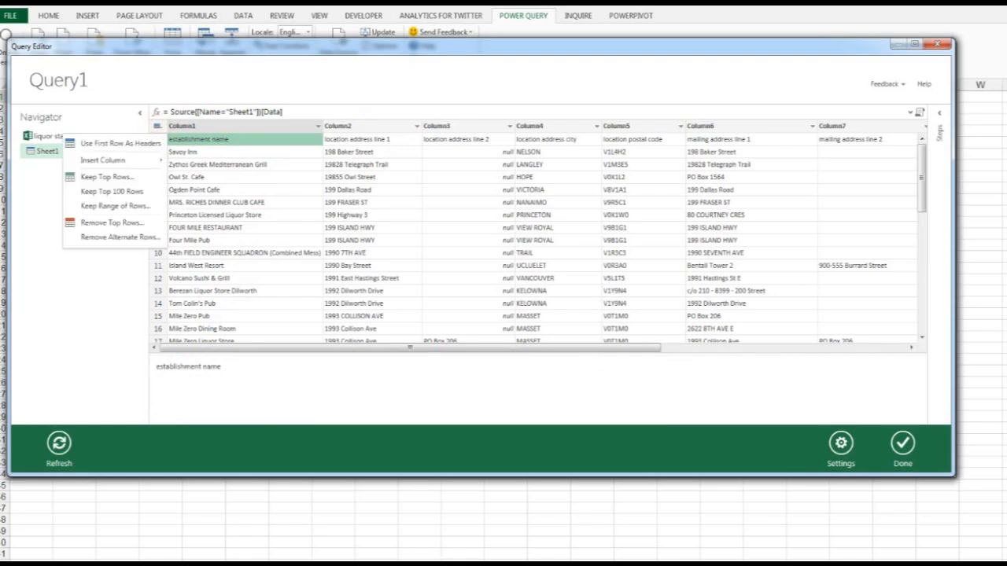
{"action": "left_click", "coordinate": [218, 177]}
{"action": "left_click", "coordinate": [225, 126]}
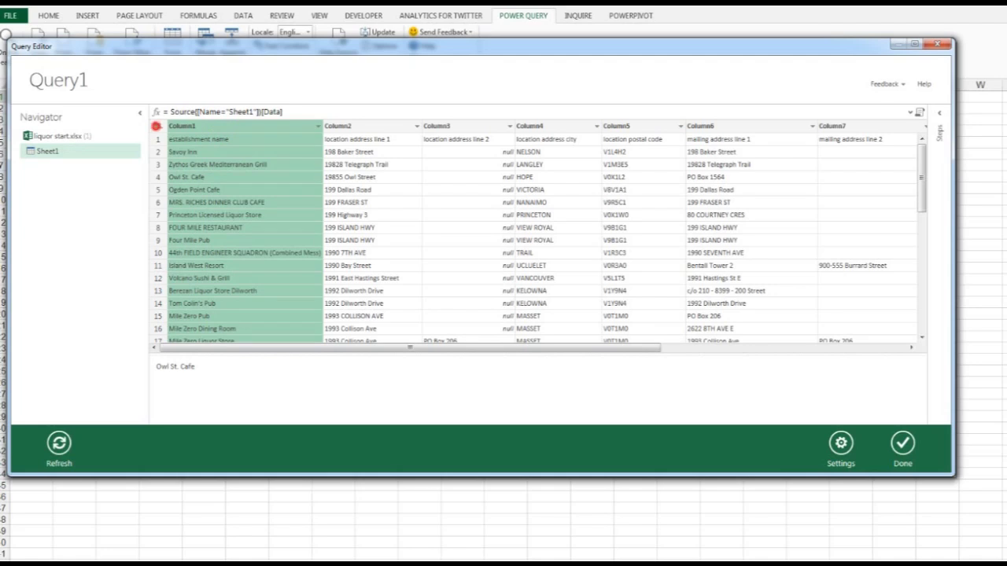
{"action": "left_click", "coordinate": [155, 126]}
{"action": "left_click", "coordinate": [131, 143]}
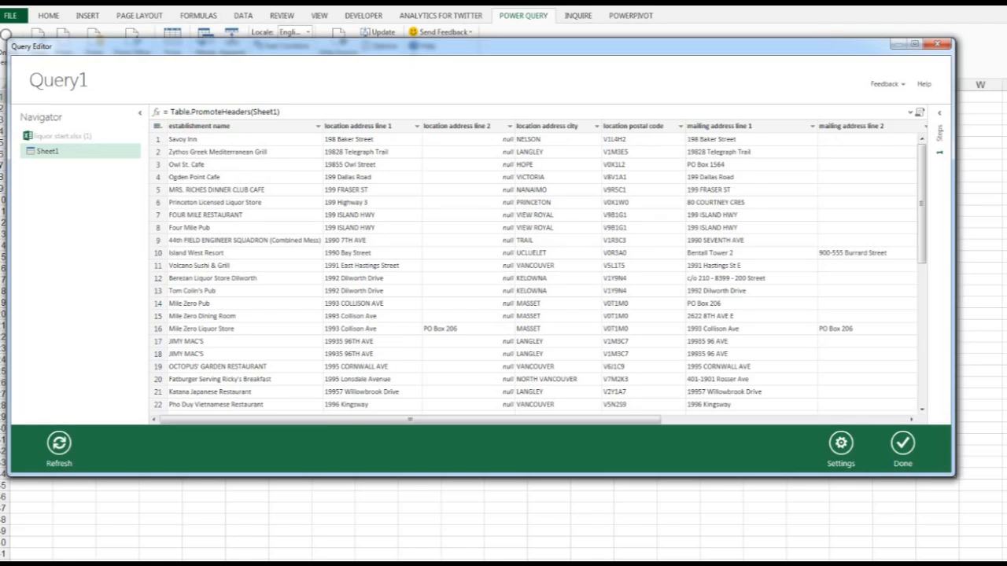
{"action": "left_click", "coordinate": [903, 444]}
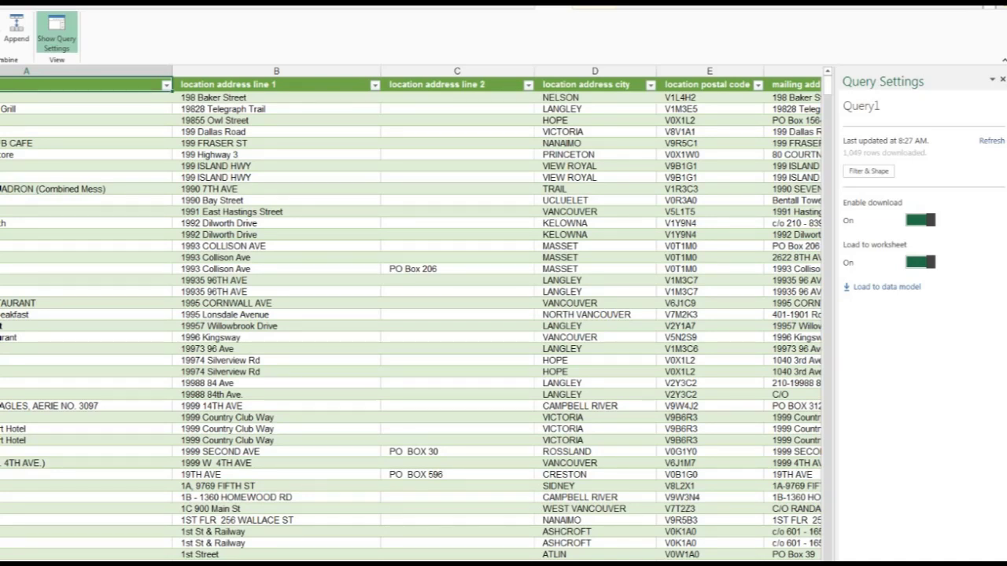
Check the location address line 1 column in the 1,049-row table
{"action": "left_click", "coordinate": [360, 292]}
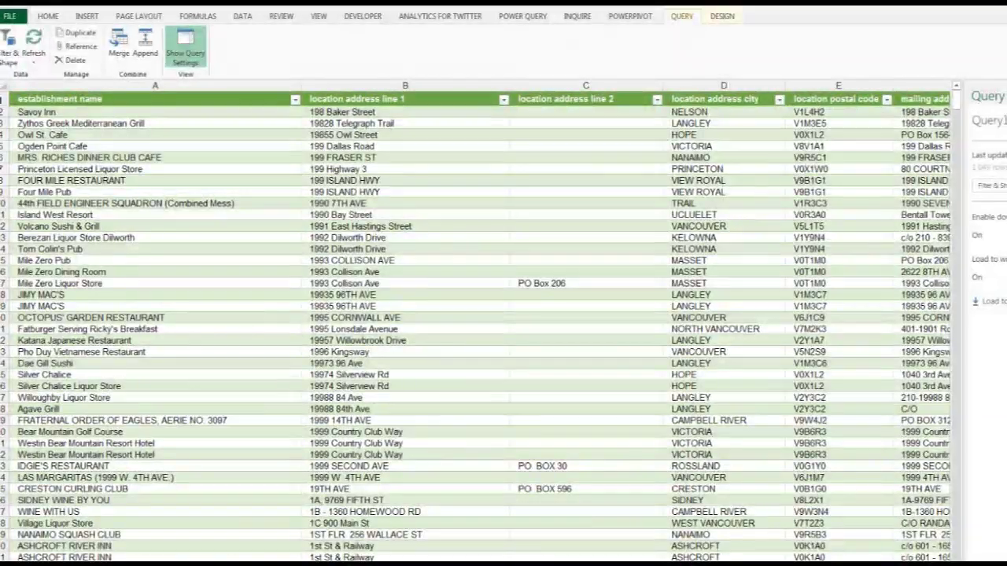
Create a recommended pivot table from the query data and insert a blank column before it
{"action": "left_click", "coordinate": [404, 306]}
{"action": "left_click", "coordinate": [87, 16]}
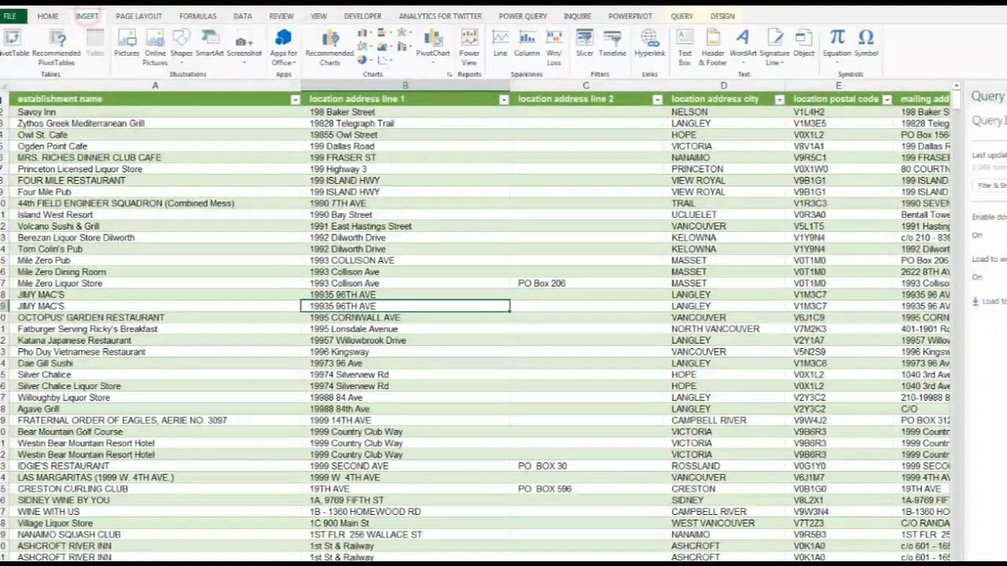
{"action": "left_click", "coordinate": [57, 40]}
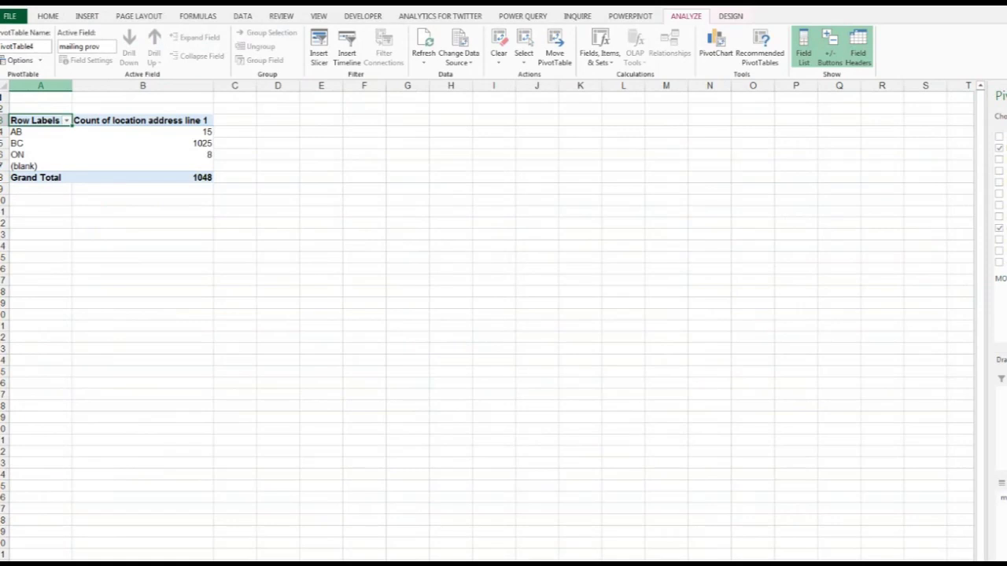
{"action": "right_click", "coordinate": [48, 85]}
{"action": "left_click", "coordinate": [85, 168]}
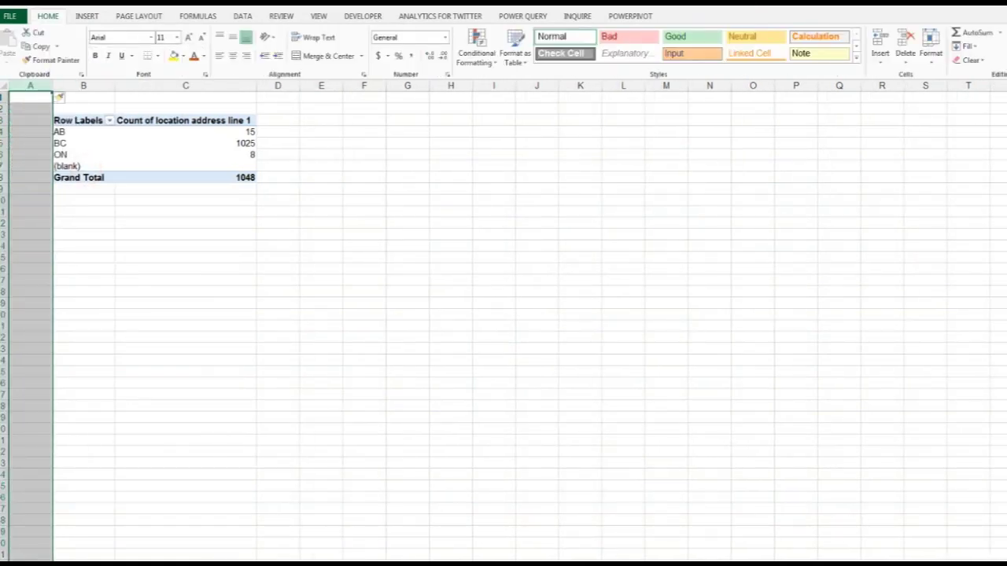
Add a 2-D pie chart of the pivot beside the pivot table
{"action": "left_click", "coordinate": [171, 156]}
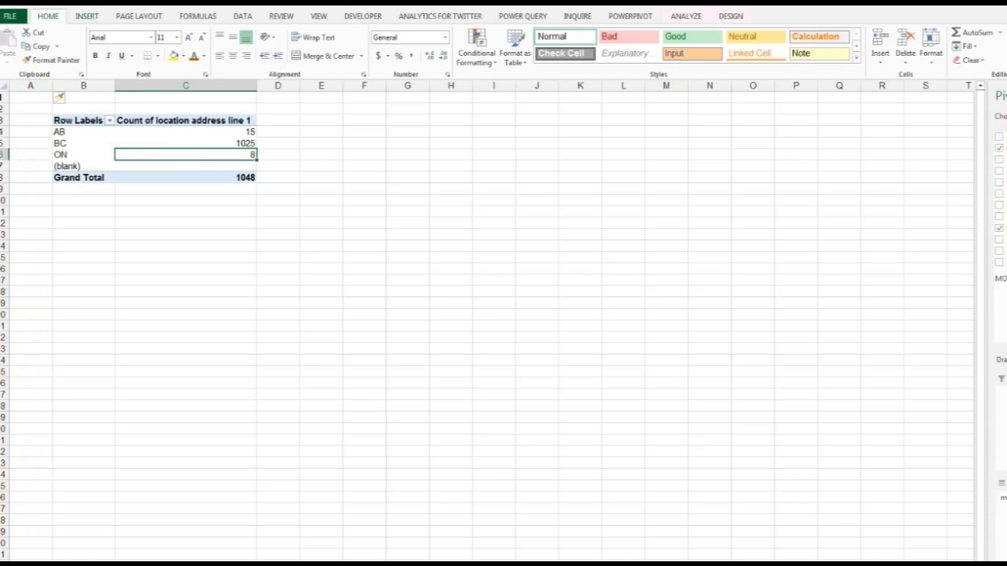
{"action": "left_click", "coordinate": [86, 15]}
{"action": "left_click", "coordinate": [364, 59]}
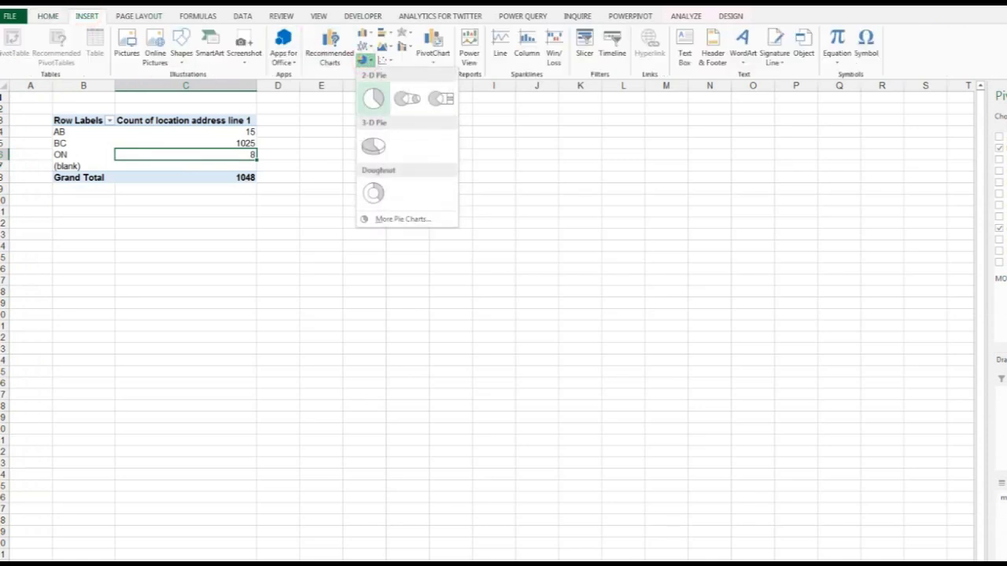
{"action": "left_click", "coordinate": [373, 99]}
{"action": "left_click_drag", "start_coordinate": [472, 263], "coordinate": [371, 144]}
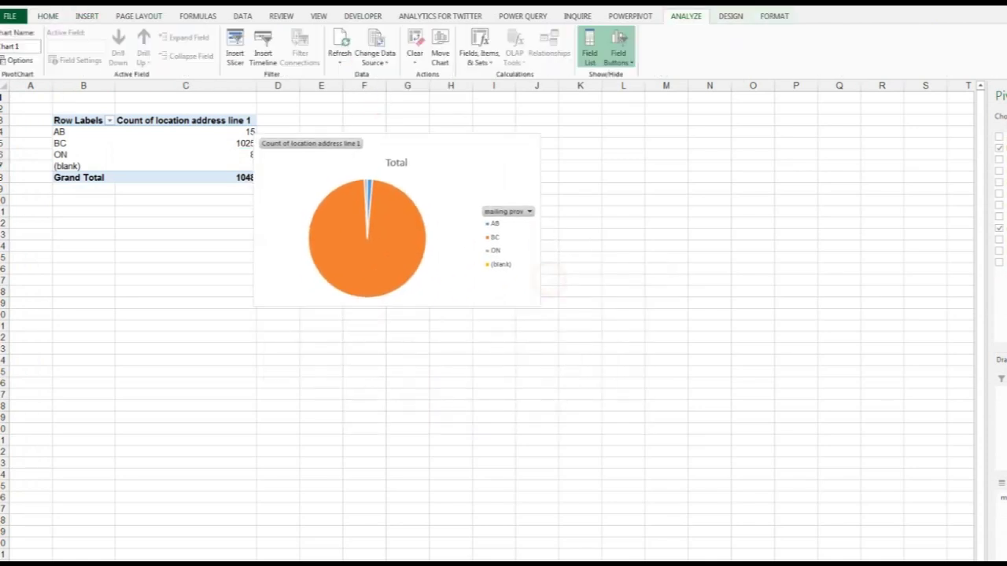
Add capacity, licence type and mailing prov slicers and arrange them around the dashboard
{"action": "left_click", "coordinate": [87, 15]}
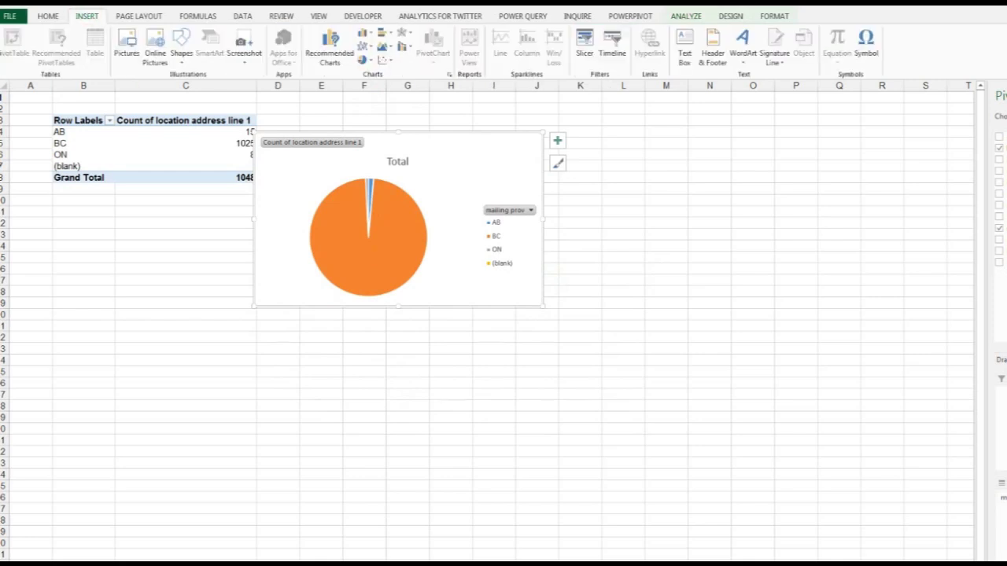
{"action": "left_click", "coordinate": [584, 43]}
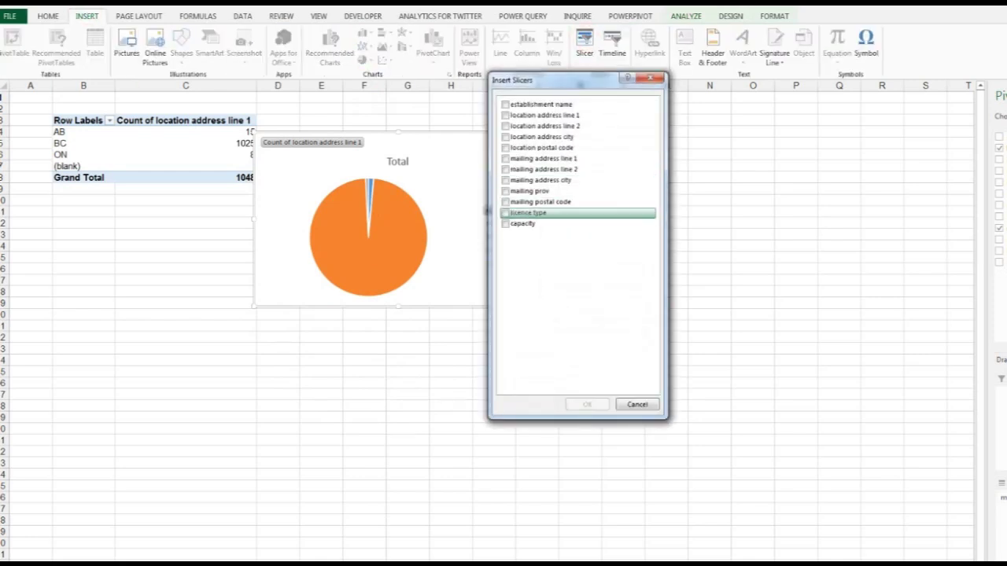
{"action": "left_click", "coordinate": [505, 223]}
{"action": "left_click", "coordinate": [505, 212]}
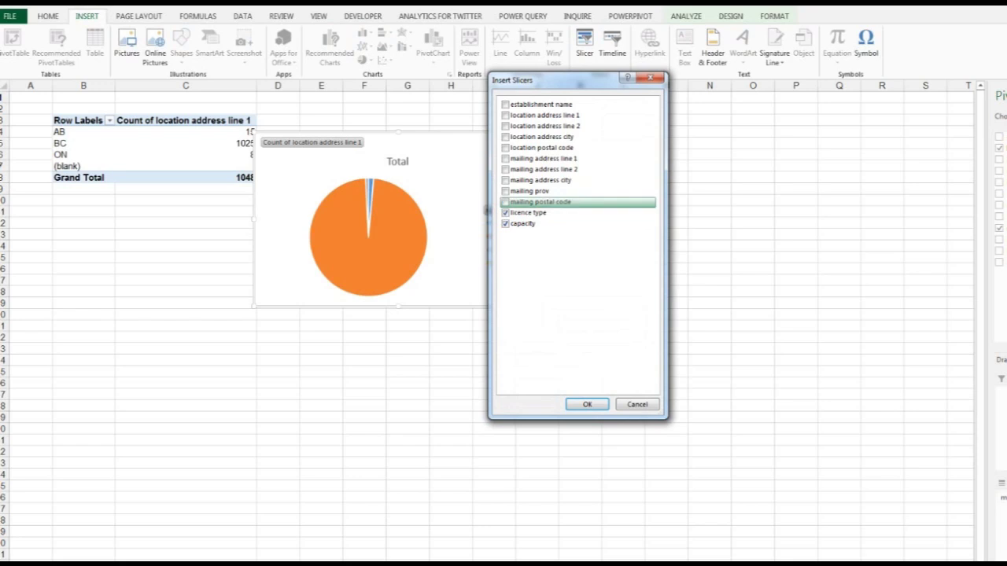
{"action": "left_click", "coordinate": [505, 191]}
{"action": "left_click", "coordinate": [587, 405]}
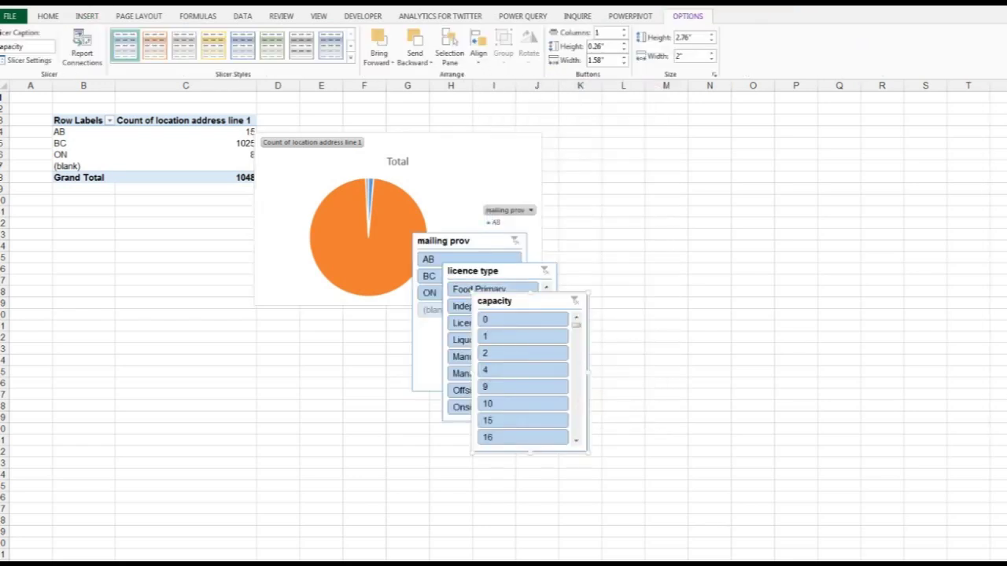
{"action": "left_click_drag", "start_coordinate": [511, 299], "coordinate": [674, 150]}
{"action": "left_click_drag", "start_coordinate": [508, 271], "coordinate": [212, 312]}
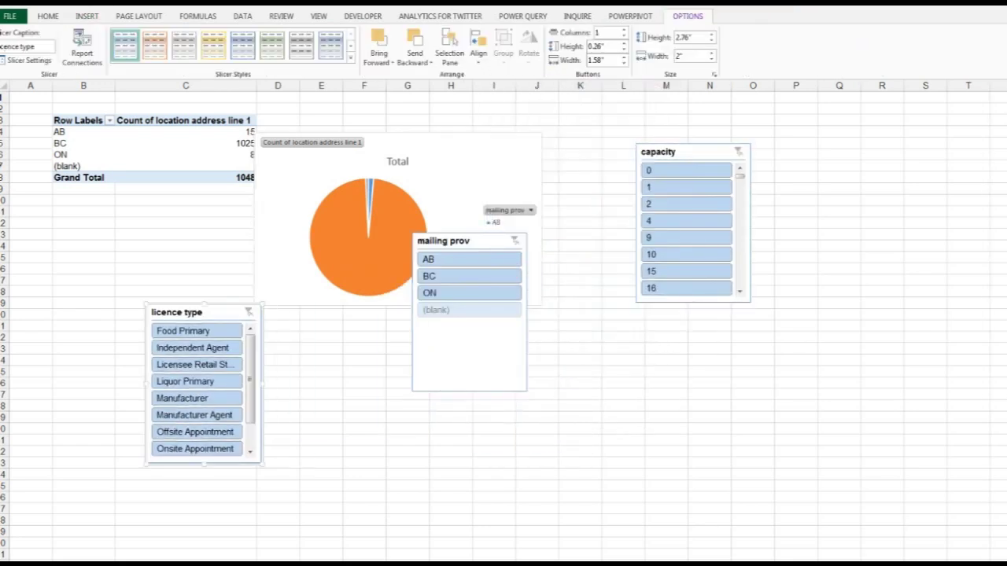
{"action": "left_click_drag", "start_coordinate": [464, 240], "coordinate": [376, 327]}
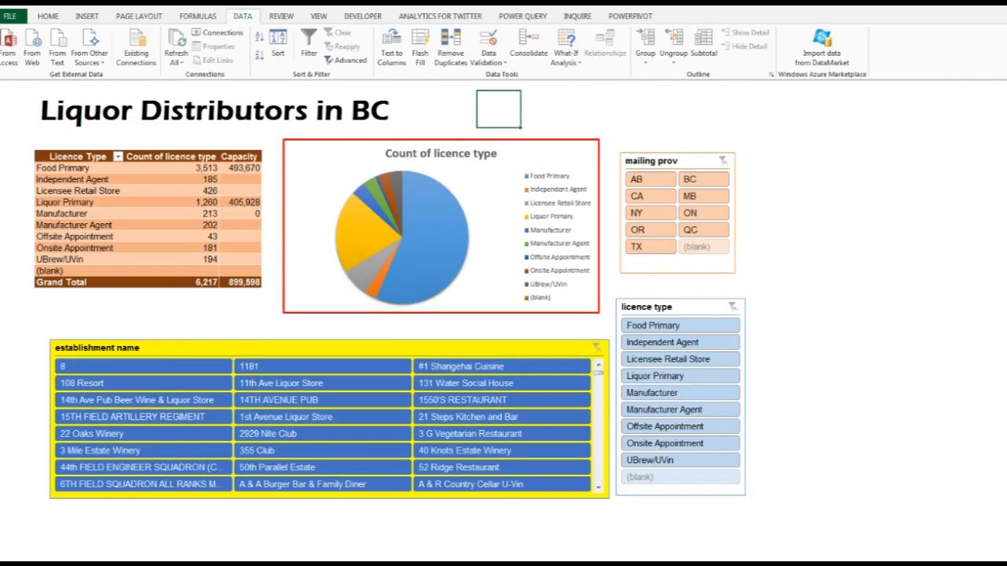
Filter the dashboard to NY with the mailing prov slicer, then clear the filter
{"action": "left_click", "coordinate": [832, 327]}
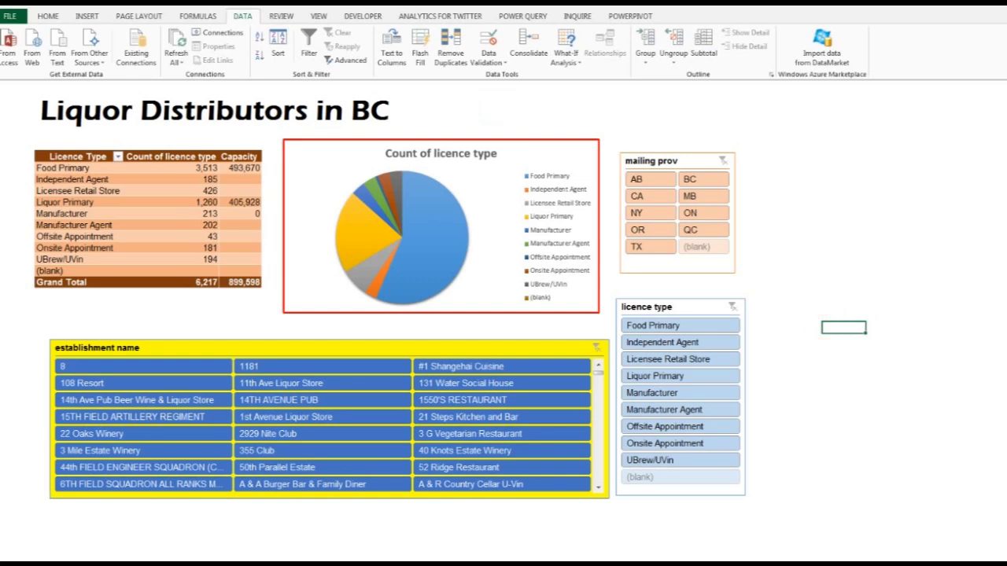
{"action": "left_click", "coordinate": [636, 212]}
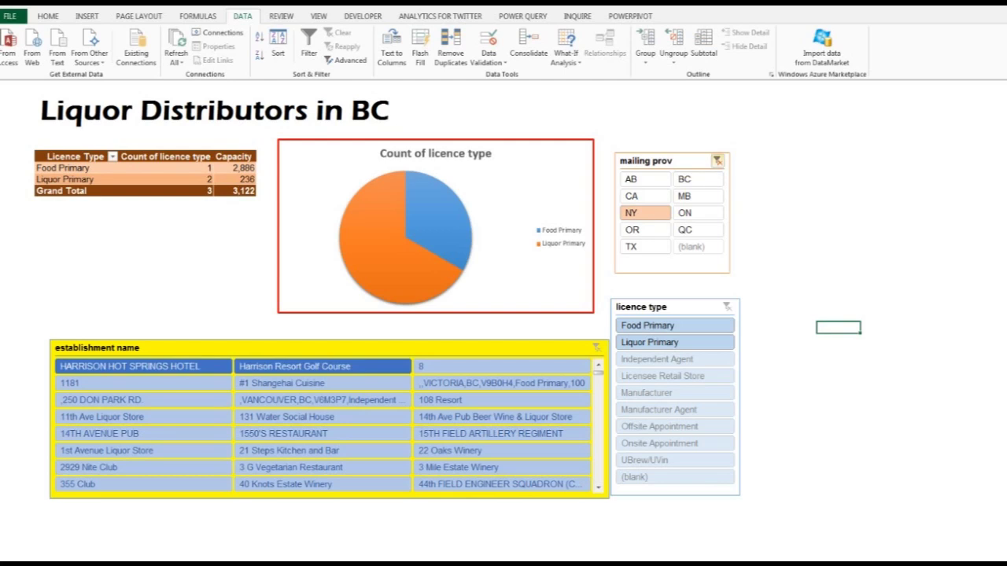
{"action": "left_click", "coordinate": [717, 160]}
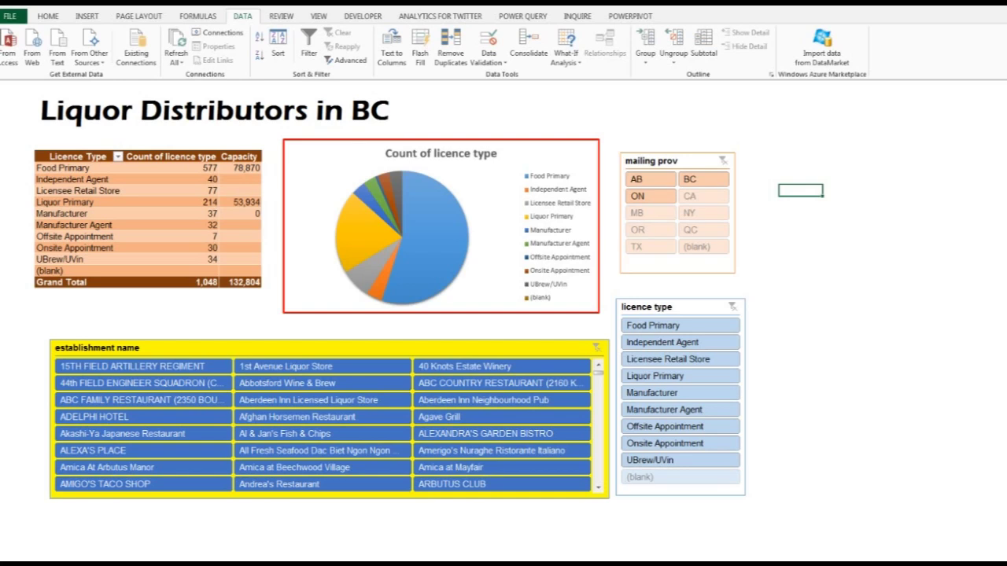
{"action": "key", "text": "alt+Tab"}
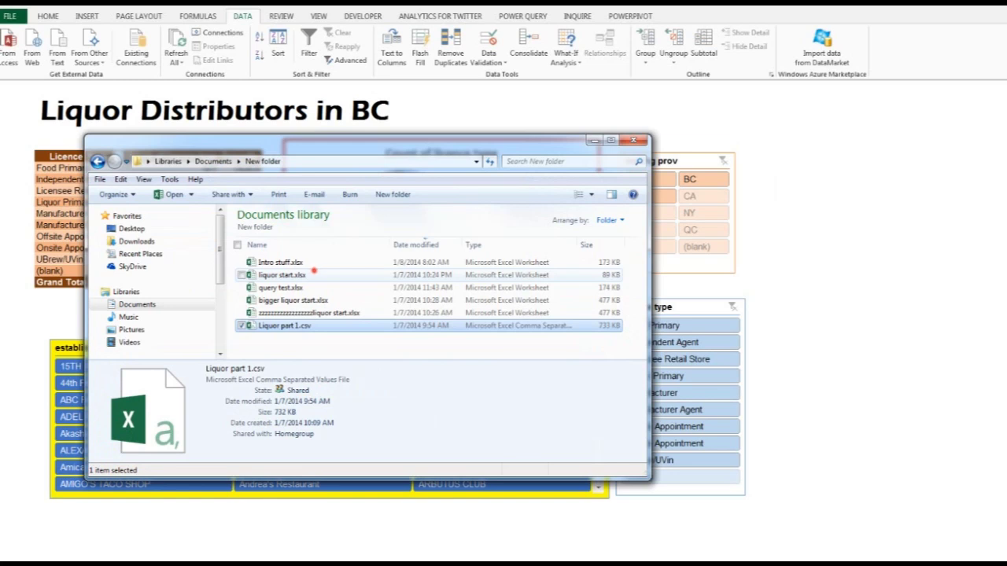
Compare the details of liquor start.xlsx and its long-named copy in New folder
{"action": "left_click", "coordinate": [282, 274]}
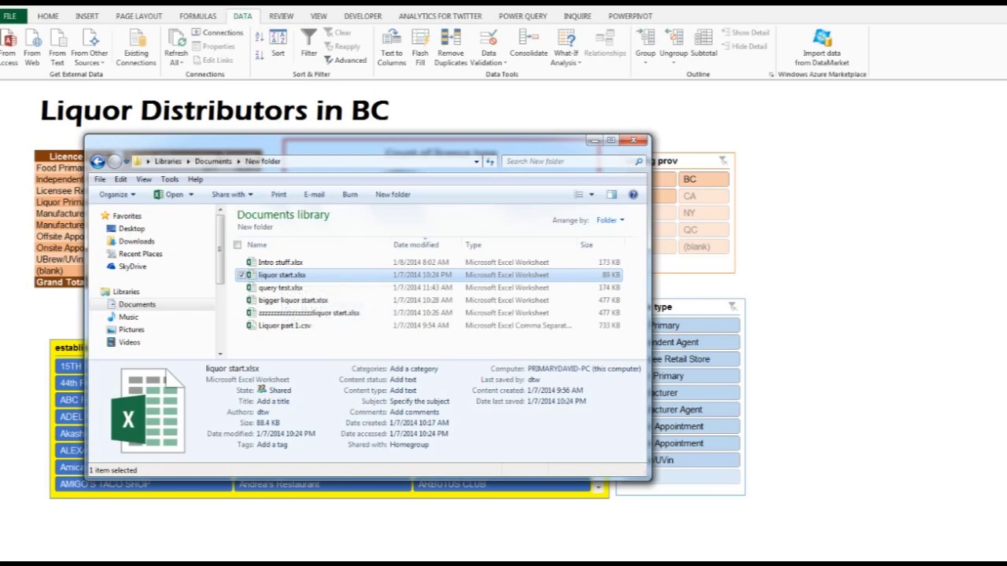
{"action": "left_click", "coordinate": [307, 313]}
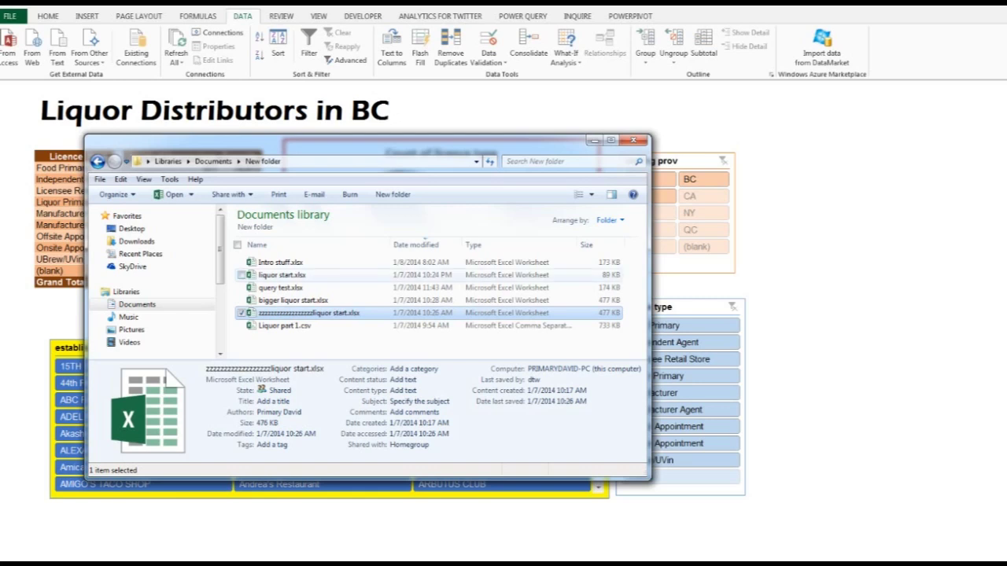
{"action": "left_click", "coordinate": [272, 276]}
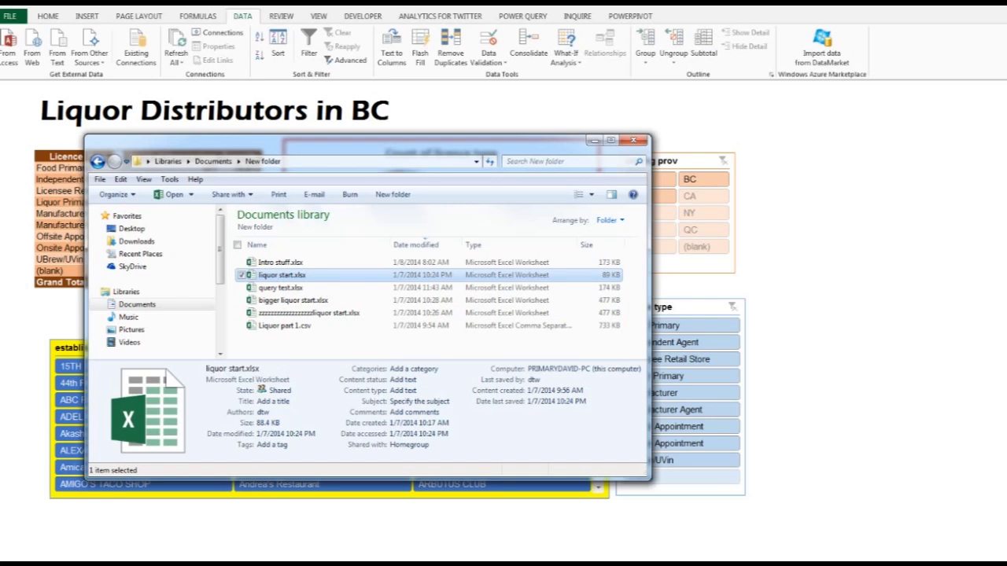
{"action": "left_click", "coordinate": [279, 313]}
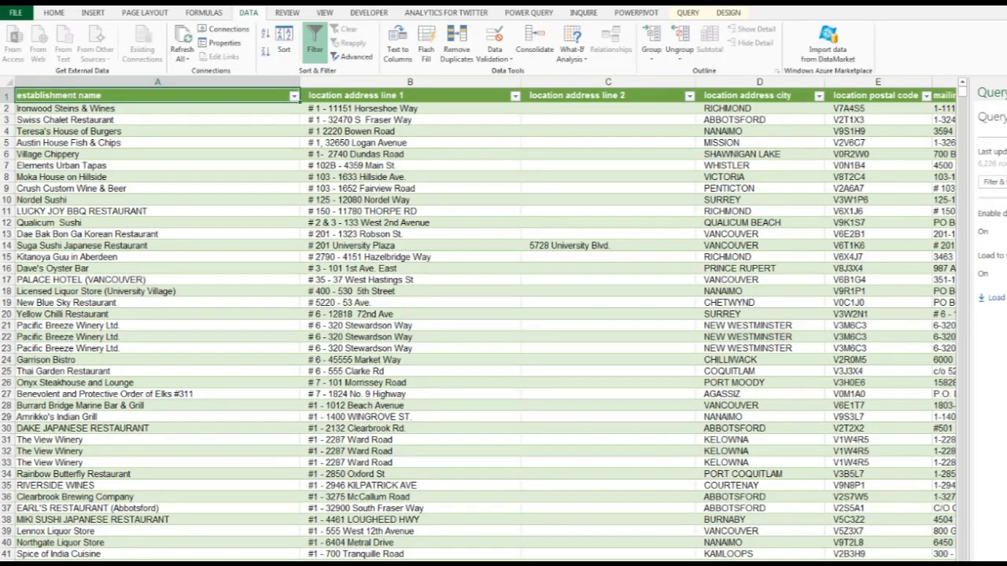
Go back to the Liquor Distributors in BC dashboard sheet with Ctrl+PageUp
{"action": "key", "text": "ctrl+Page_Up"}
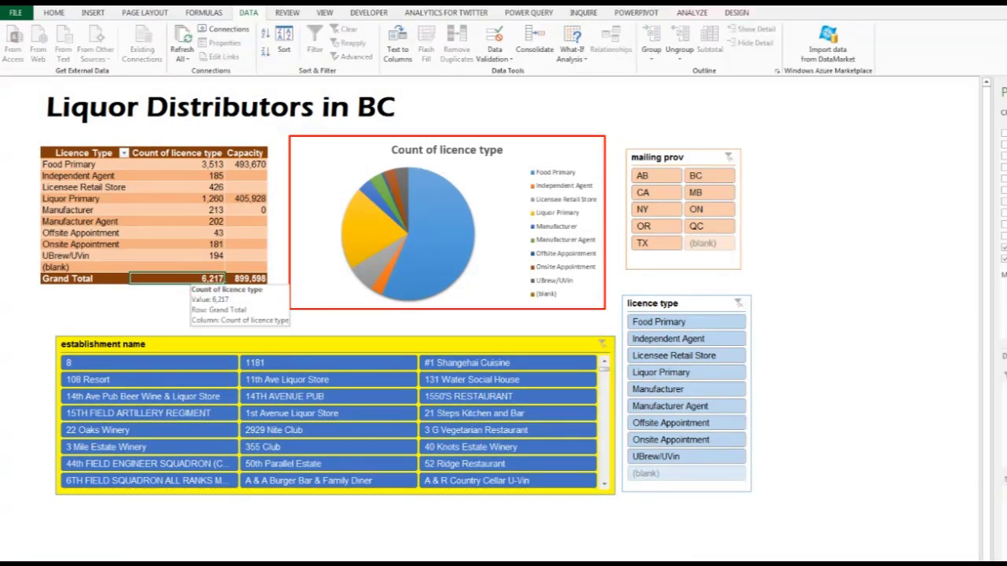
Test single provinces (TX, OR, BC, MB, CA) in the mailing prov slicer, then multi-select AB through OR
{"action": "left_click", "coordinate": [643, 243]}
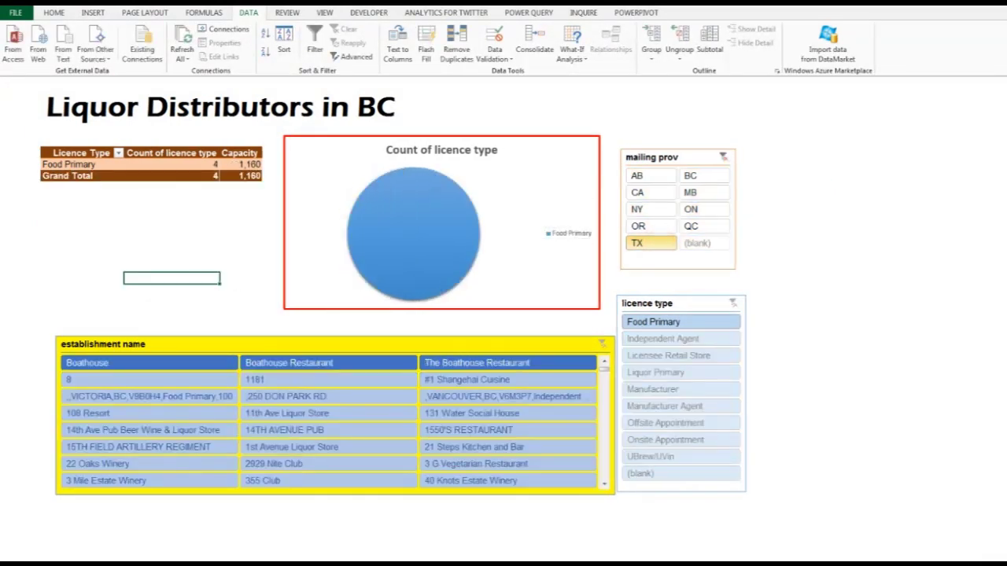
{"action": "left_click", "coordinate": [638, 225]}
{"action": "left_click", "coordinate": [704, 175]}
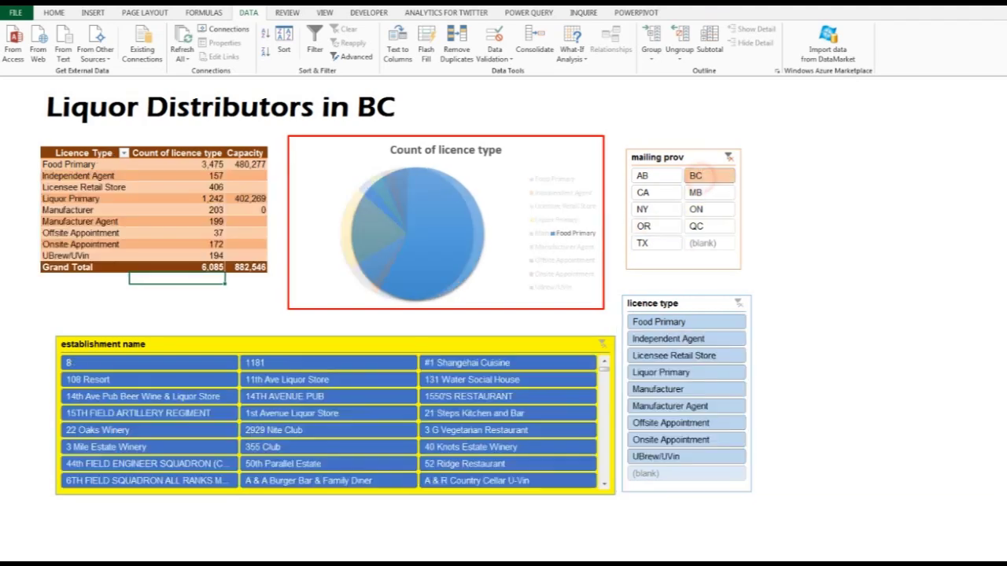
{"action": "left_click", "coordinate": [704, 193]}
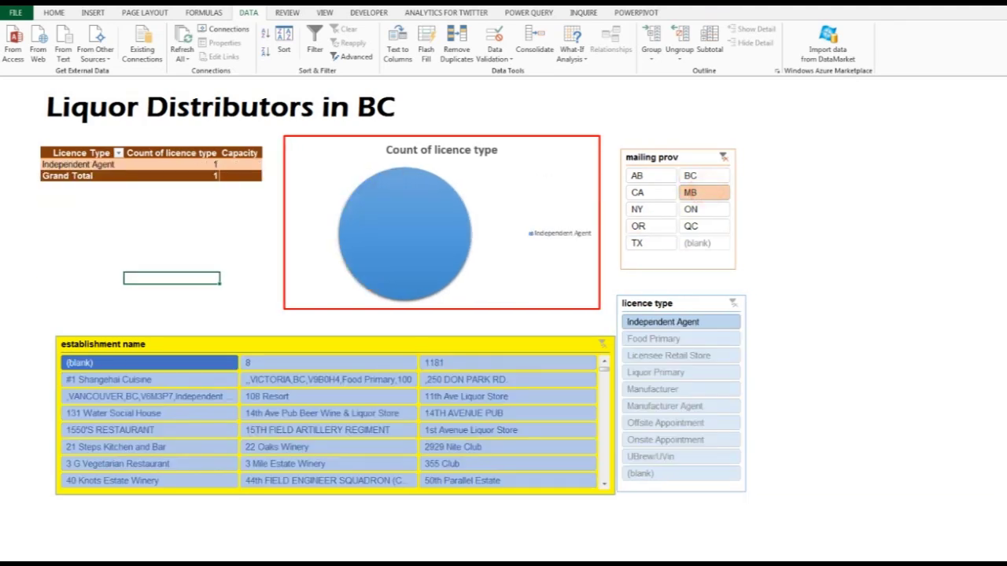
{"action": "left_click", "coordinate": [651, 193]}
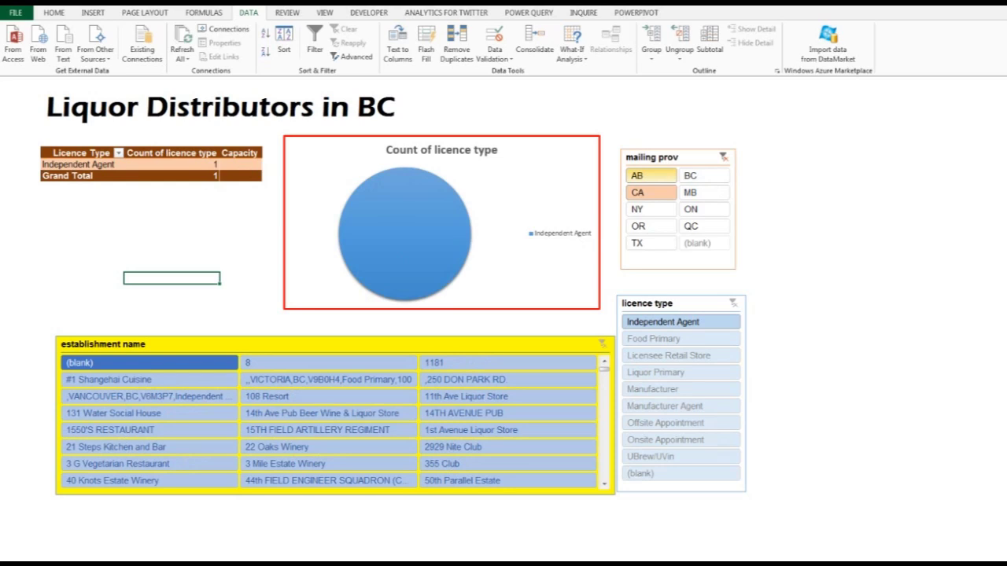
{"action": "left_click_drag", "start_coordinate": [637, 175], "coordinate": [638, 226]}
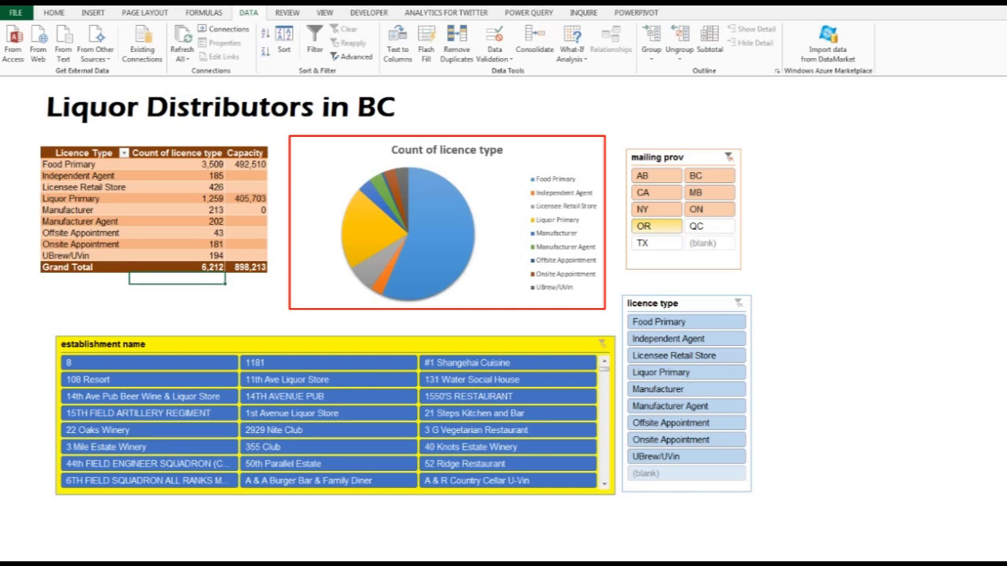
{"action": "left_click", "coordinate": [849, 255]}
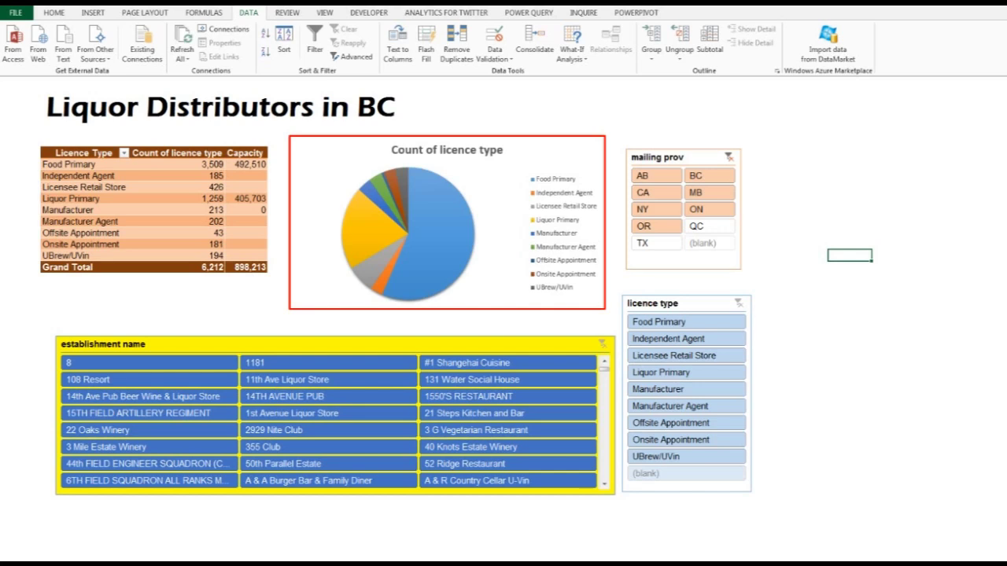
{"action": "key", "text": "alt+Tab"}
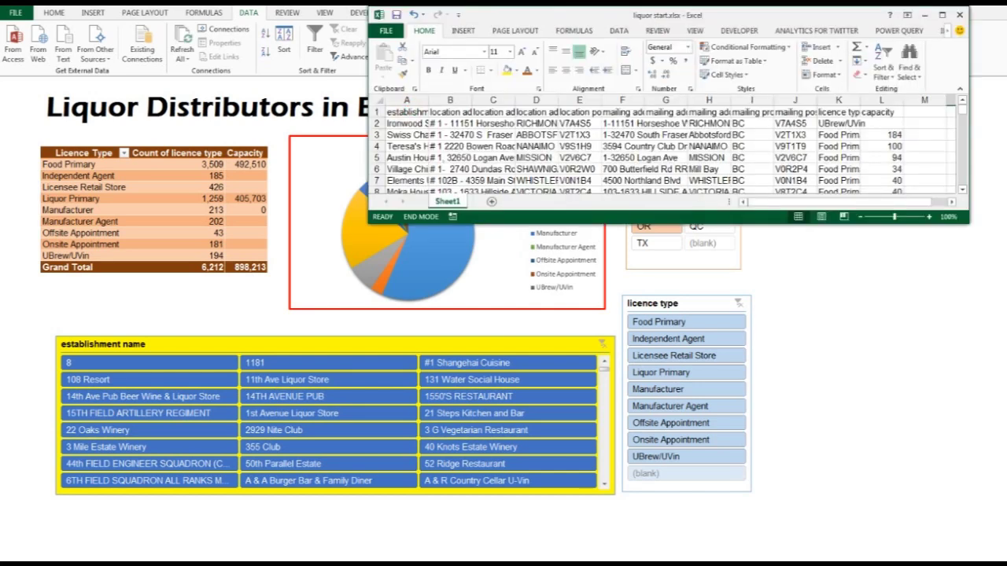
Change the capacity in cell L4 from 100 to 99999999
{"action": "left_click", "coordinate": [881, 146]}
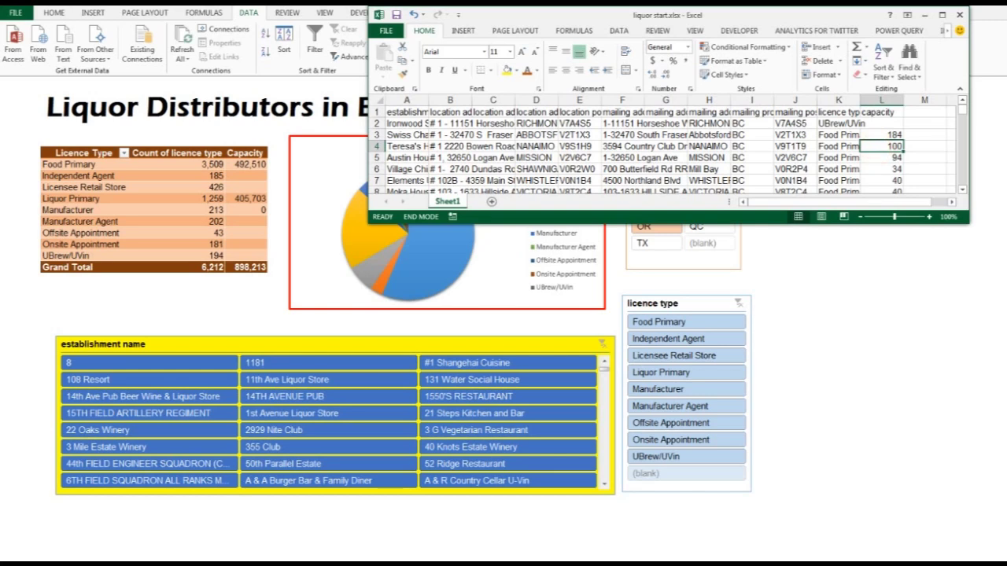
{"action": "type", "text": "99999999"}
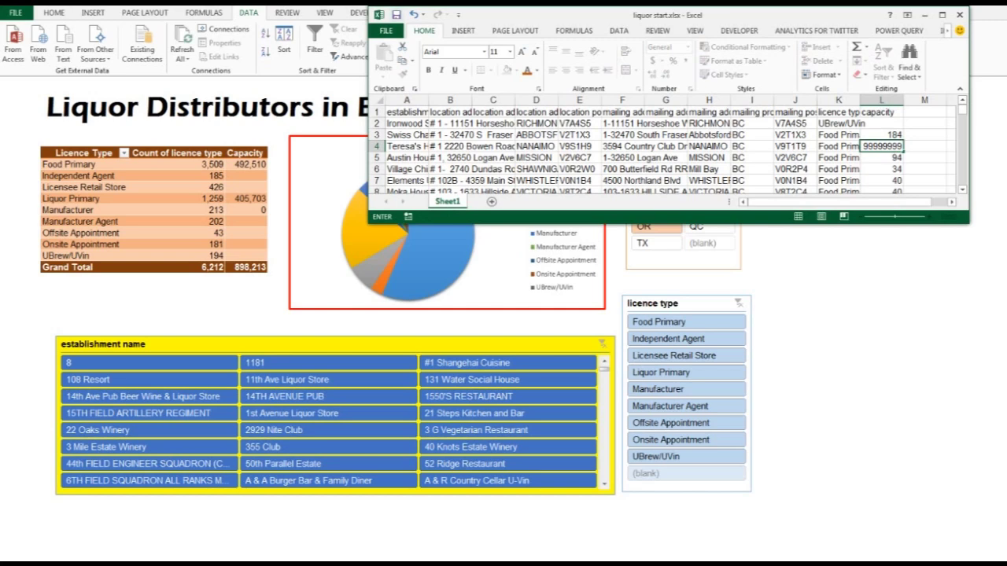
{"action": "left_click", "coordinate": [397, 14]}
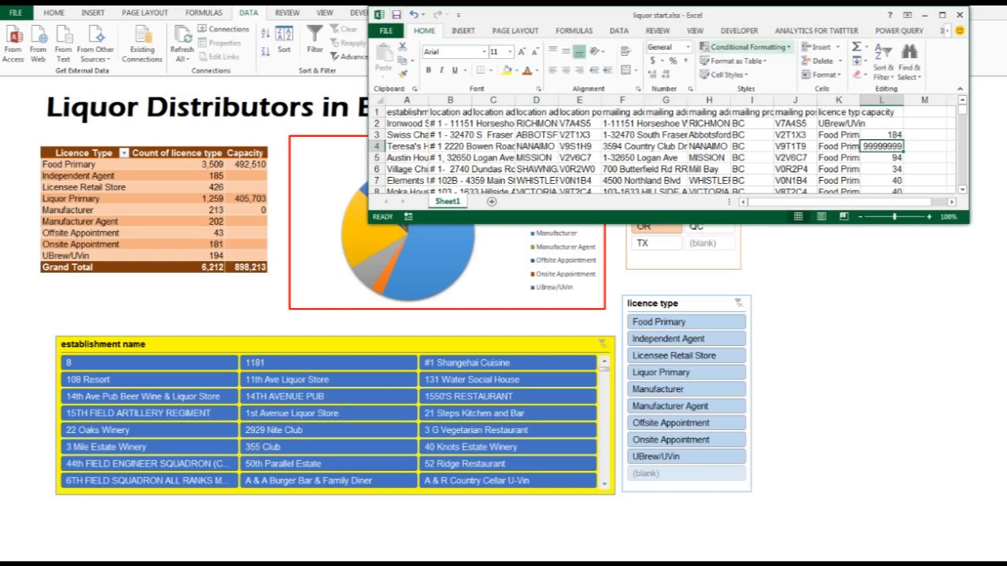
Move the liquor start.xlsx window to the screen's right edge and return to the dashboard workbook
{"action": "left_click_drag", "start_coordinate": [741, 15], "coordinate": [712, 19]}
{"action": "left_click_drag", "start_coordinate": [598, 17], "coordinate": [1006, 126]}
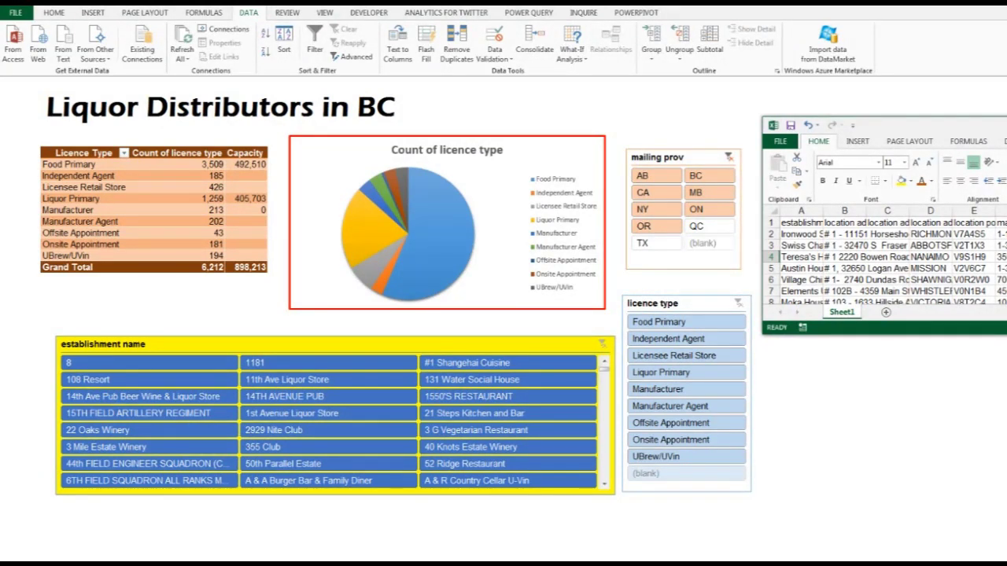
{"action": "key", "text": "alt+Tab"}
Refresh Query1 from the edited source so the dashboard's grand total capacity becomes 100,898,112
{"action": "key", "text": "ctrl+Page_Up"}
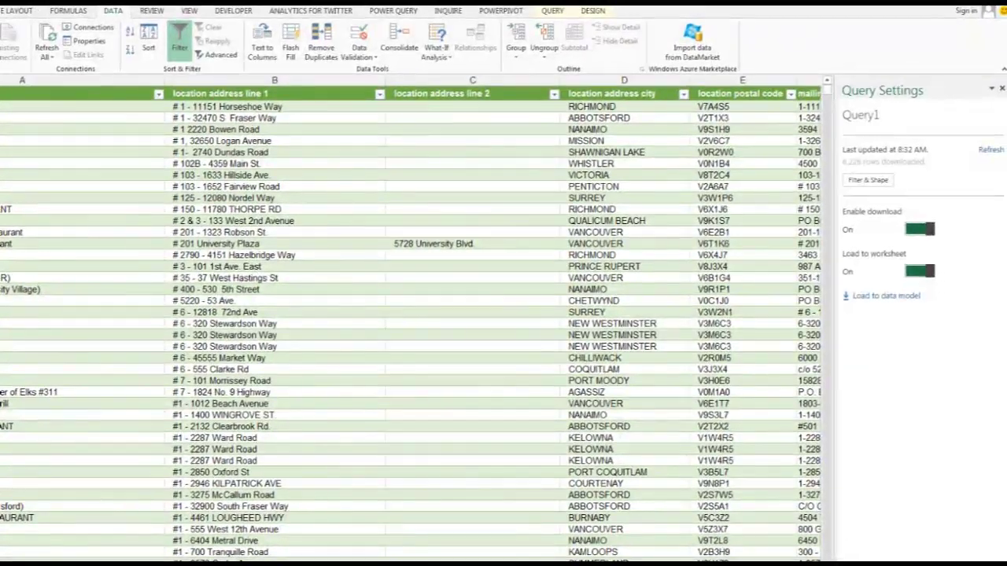
{"action": "left_click", "coordinate": [991, 149]}
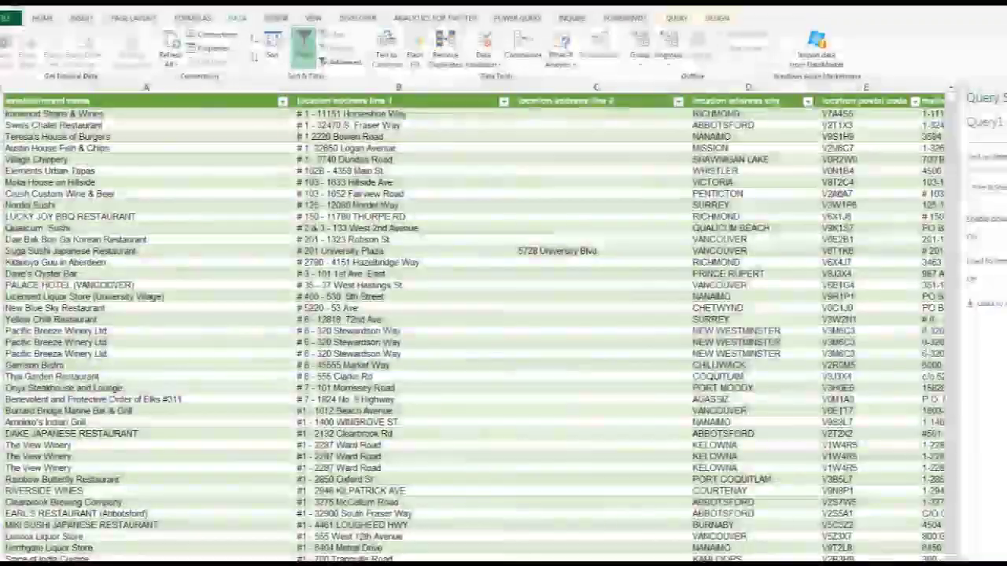
{"action": "left_click", "coordinate": [145, 101]}
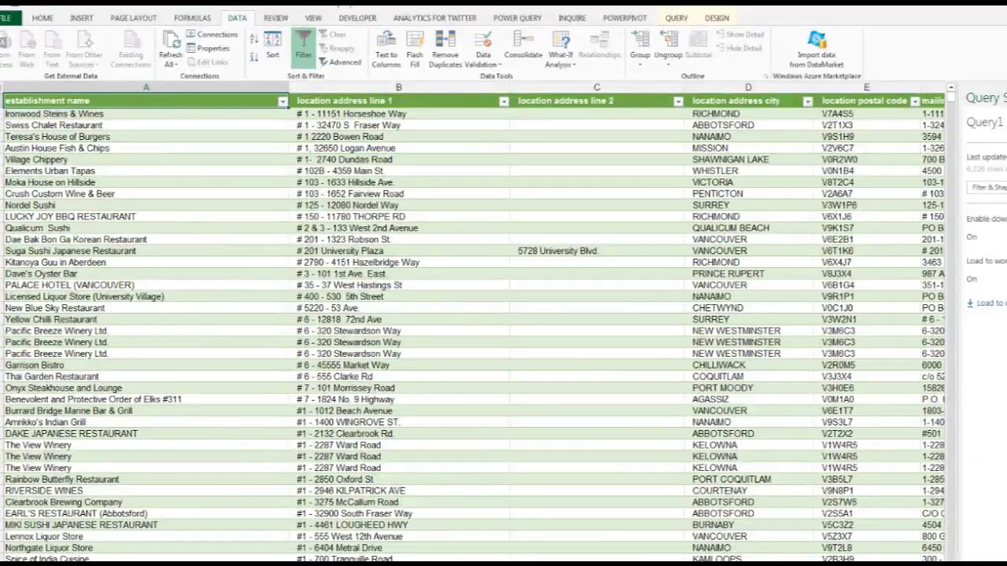
{"action": "key", "text": "ctrl+Page_Up"}
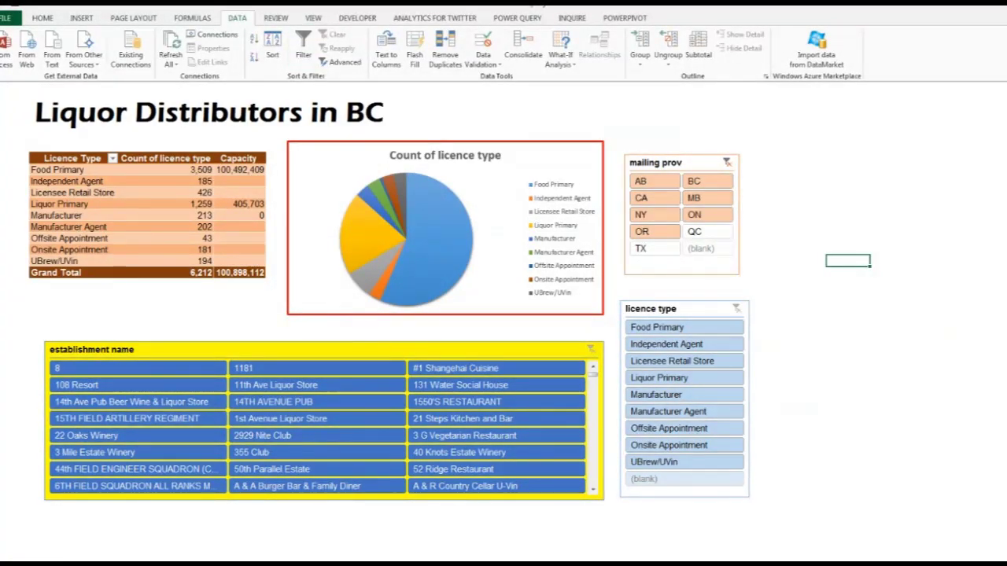
{"action": "mouse_move", "coordinate": [232, 272]}
{"action": "left_click", "coordinate": [165, 295]}
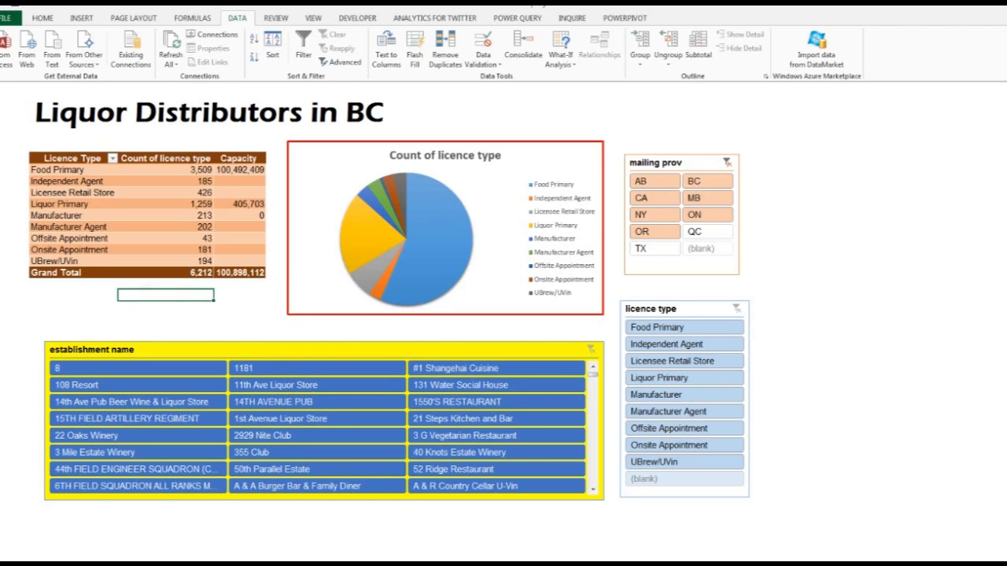
{"action": "left_click", "coordinate": [73, 306]}
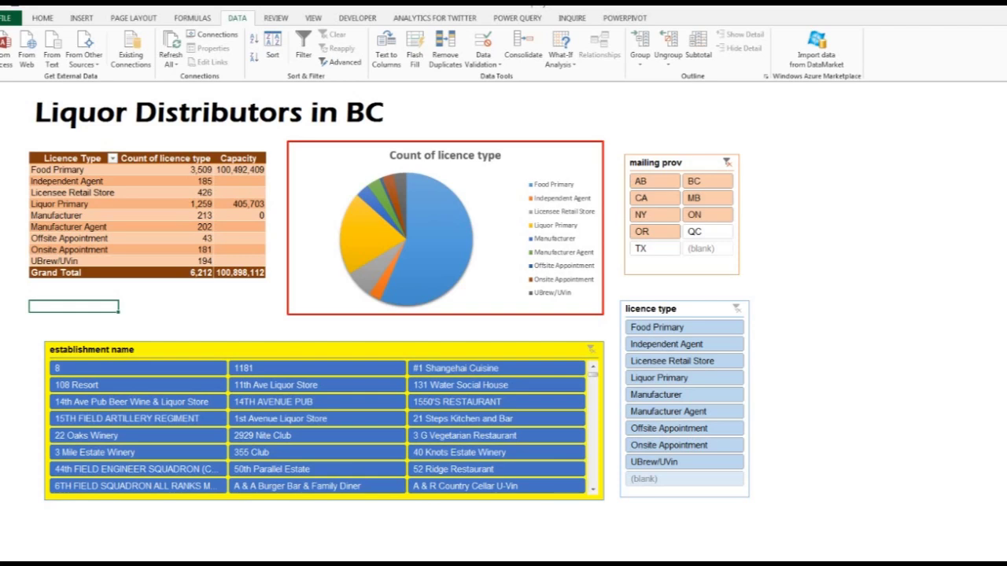
{"action": "left_click", "coordinate": [167, 317]}
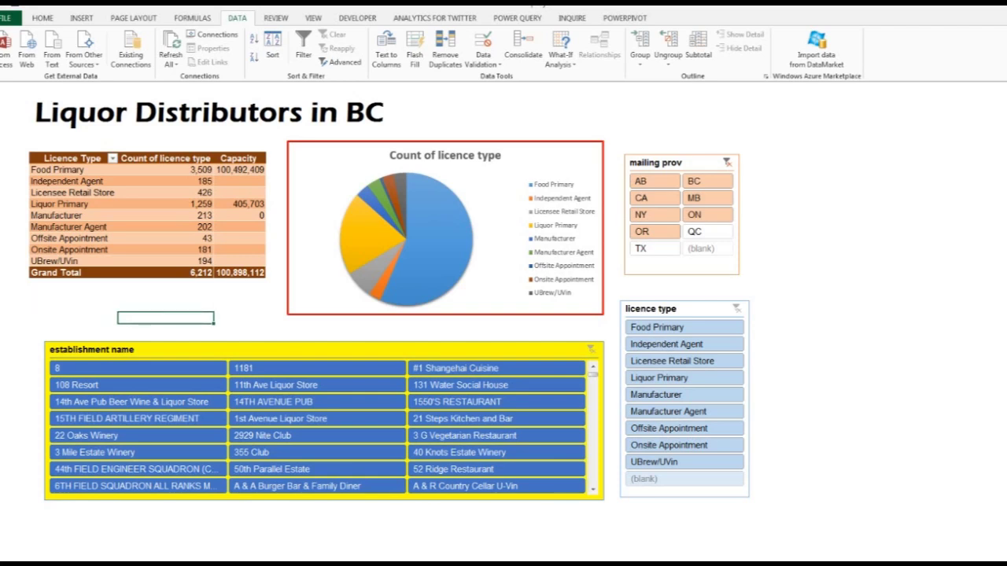